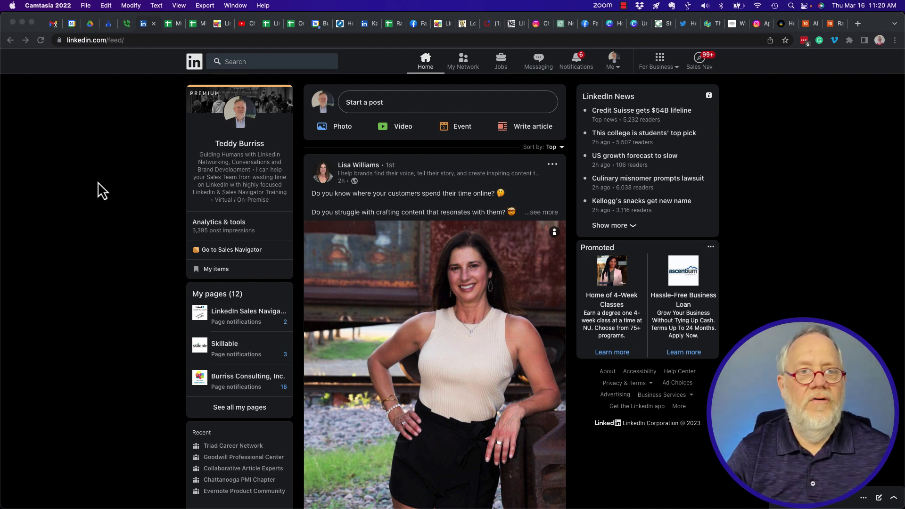
# Step: Bring the Finder Downloads window forward and drag it over the browser
pyautogui.press('super+Tab')
pyautogui.moveTo(192, 47); pyautogui.dragTo(320, 42)
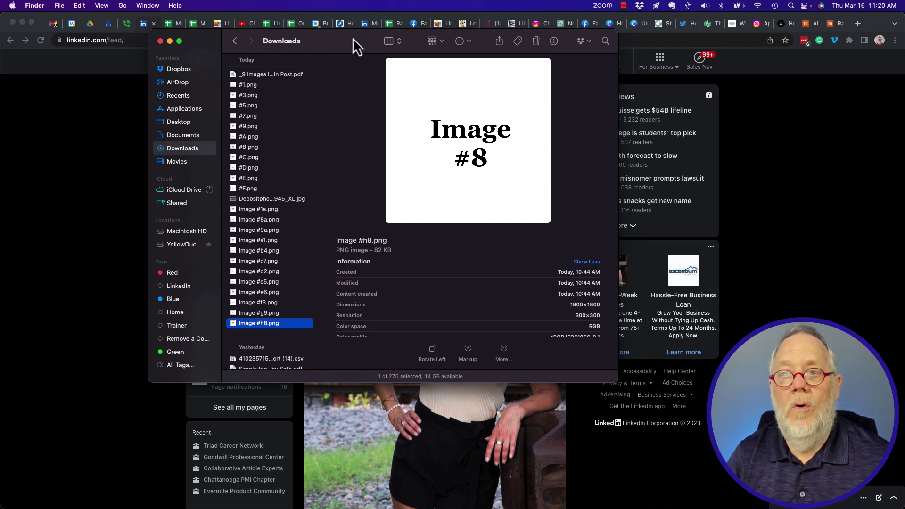
# Step: Close the Finder Downloads window so the LinkedIn feed shows again
pyautogui.press('cmd+w')
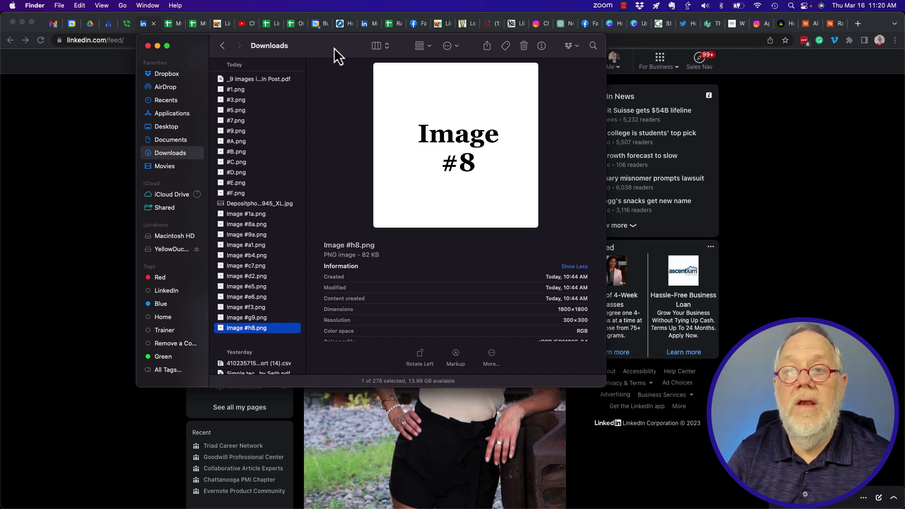
pyautogui.press('super+w')
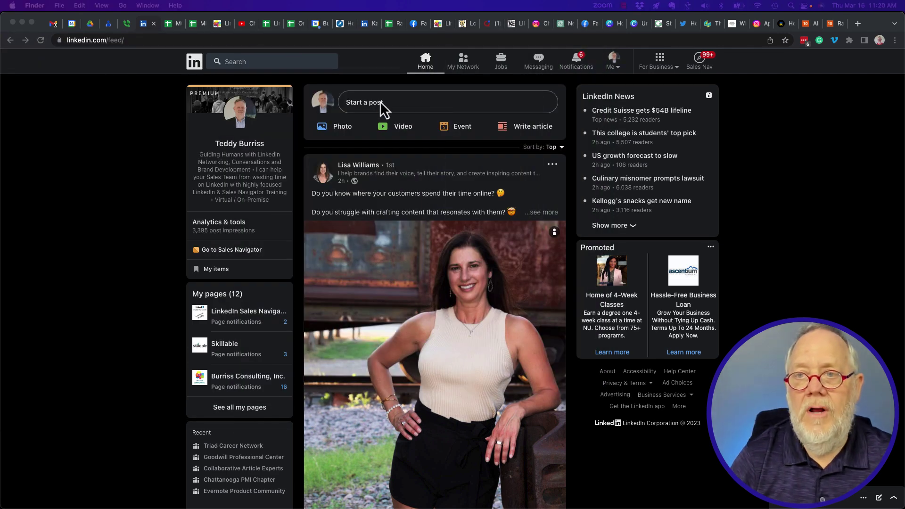
# Step: Start a new LinkedIn post reading 'Testing adding images' and begin adding photos
pyautogui.click(380, 101)
pyautogui.click(380, 101)
pyautogui.write('TEst')
pyautogui.press('BackSpace')
pyautogui.press('BackSpace')
pyautogui.press('BackSpace')
pyautogui.write('estion -')
pyautogui.press('BackSpace')
pyautogui.press('BackSpace')
pyautogui.write('ng adding images')
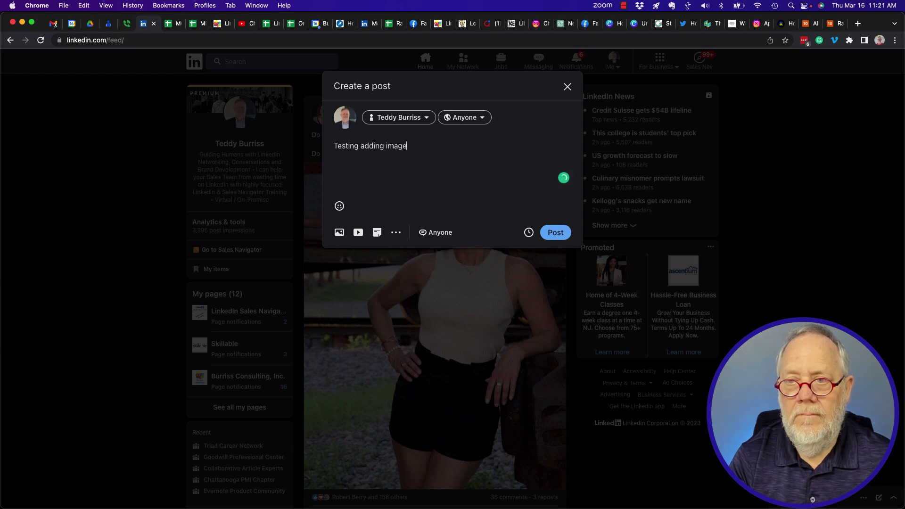
pyautogui.click(339, 232)
# Step: Try attaching images #1.png through #F.png, which exceeds LinkedIn's 9-image limit
pyautogui.click(454, 137)
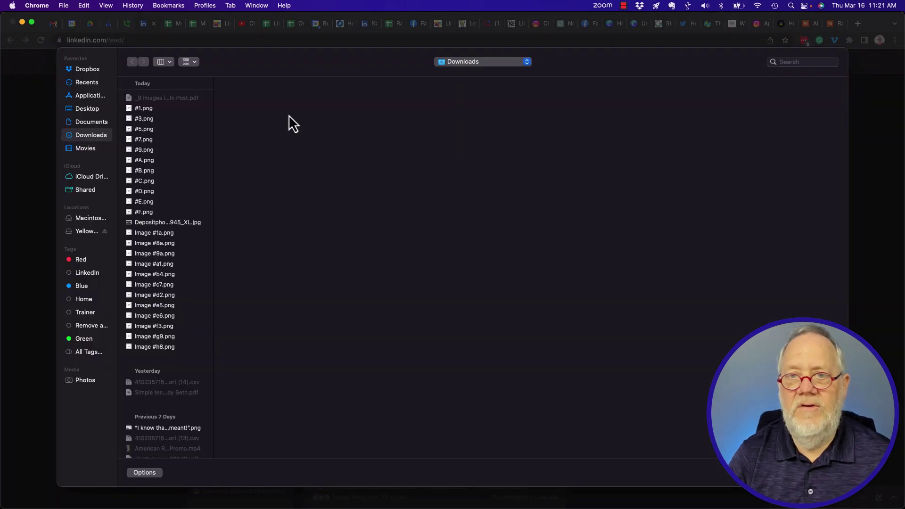
pyautogui.click(151, 111)
pyautogui.hotkey('shift', 'Down')
pyautogui.hotkey('shift', 'Down')
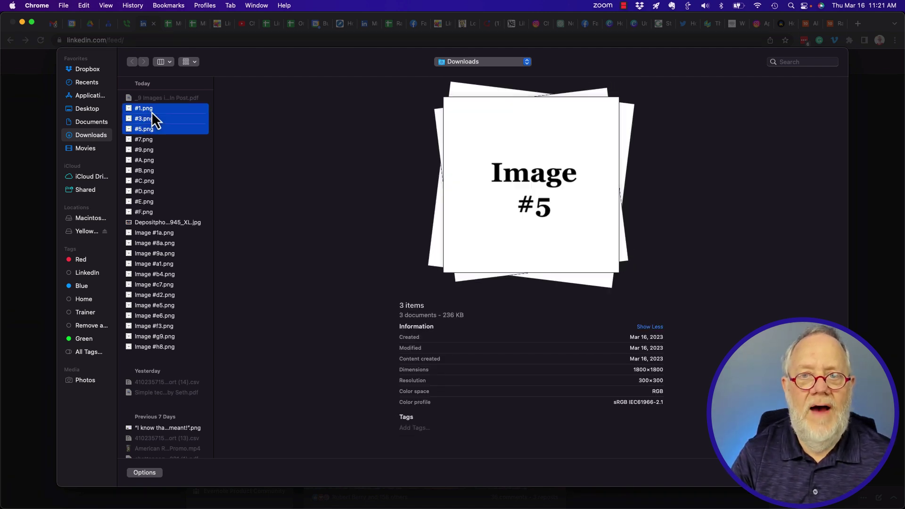
pyautogui.hotkey('shift', 'Down')
pyautogui.hotkey('shift', 'Down')
pyautogui.hotkey('shift', 'Down')
pyautogui.hotkey('shift', 'Down')
pyautogui.hotkey('shift', 'Down')
pyautogui.hotkey('shift', 'Down')
pyautogui.hotkey('shift', 'Down')
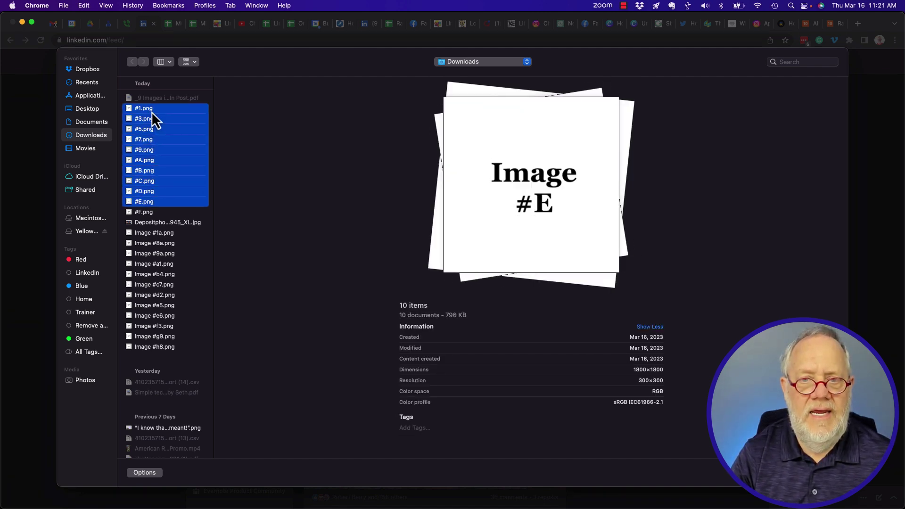
pyautogui.hotkey('shift', 'Down')
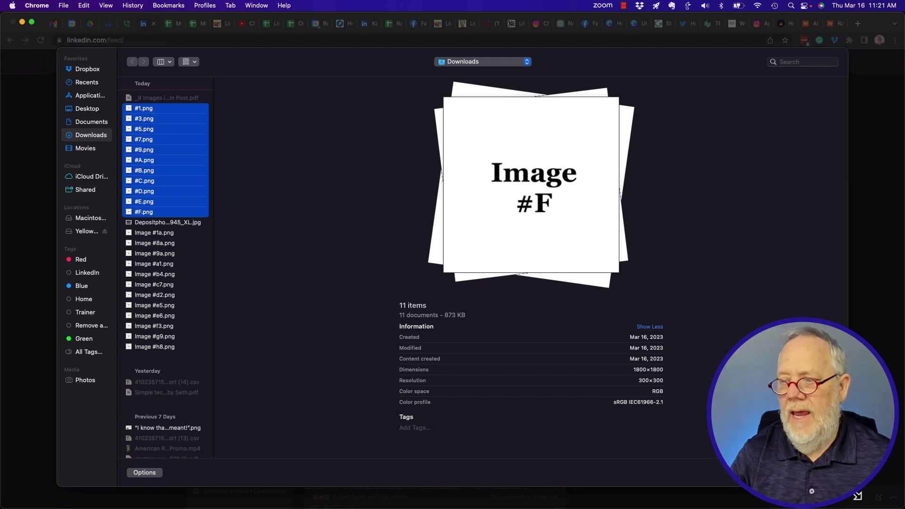
pyautogui.click(823, 472)
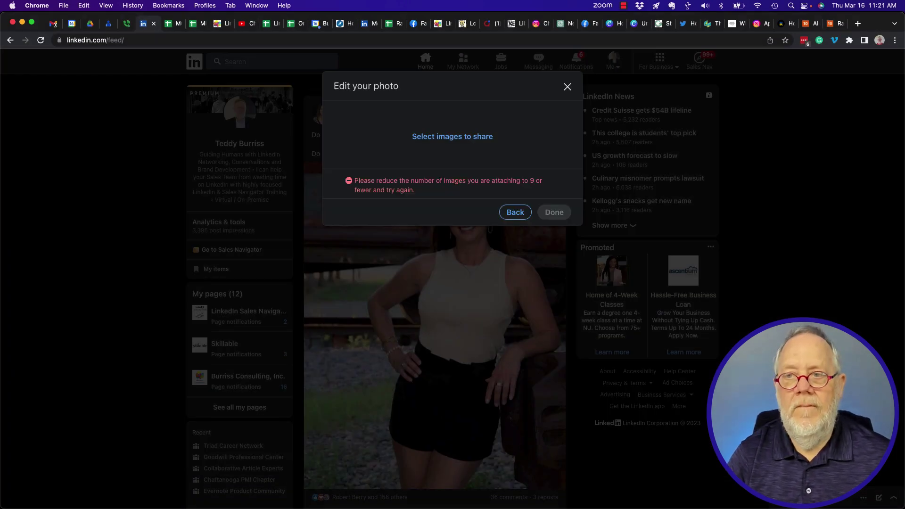
# Step: Go back and attach a smaller image selection starting from #1.png
pyautogui.click(515, 213)
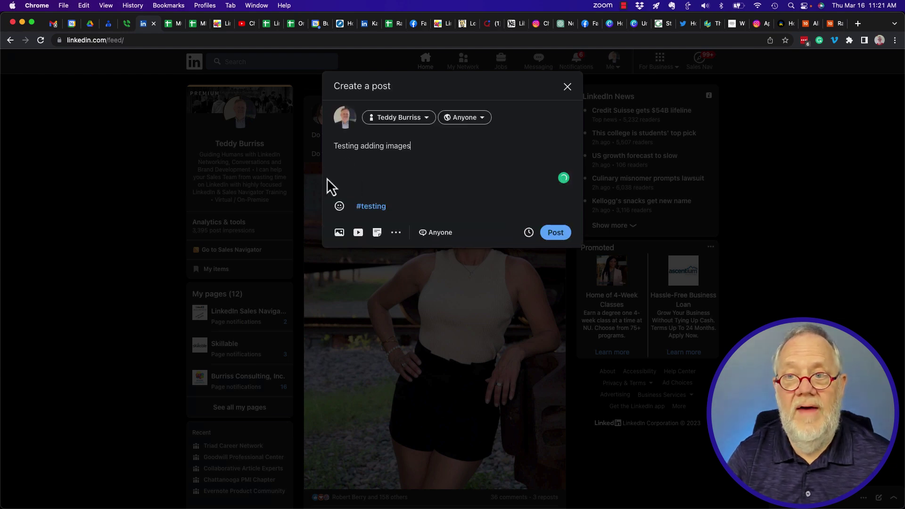
pyautogui.click(340, 233)
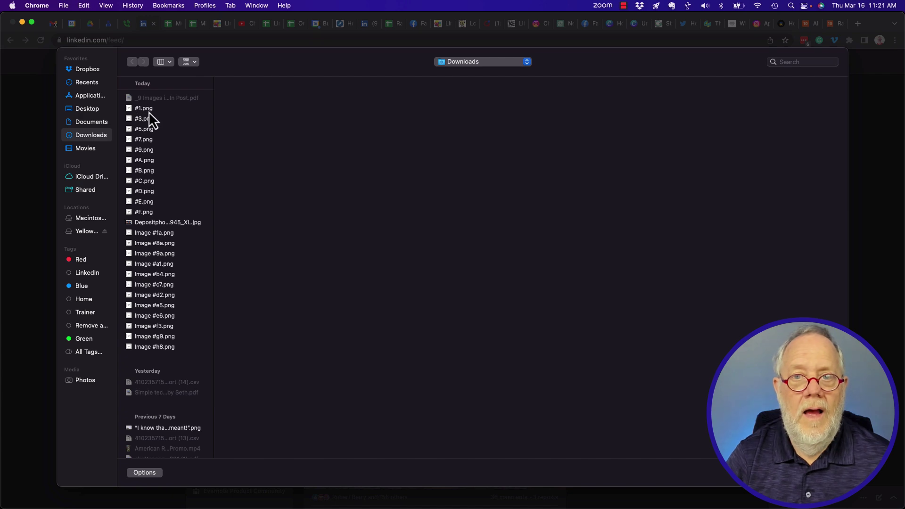
pyautogui.click(148, 111)
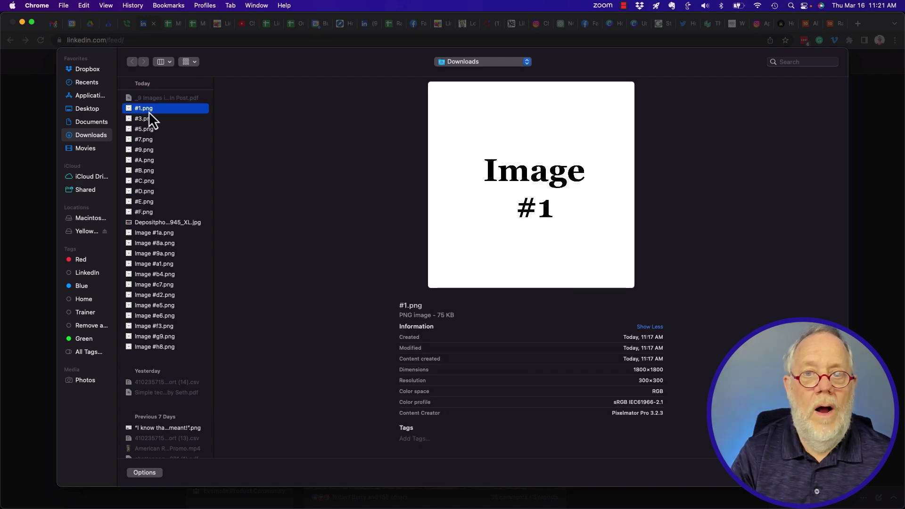
pyautogui.hotkey('shift', 'Down')
pyautogui.hotkey('shift', 'Down')
pyautogui.hotkey('shift', 'Down')
pyautogui.hotkey('shift', 'Down')
pyautogui.hotkey('shift', 'Down')
pyautogui.hotkey('shift', 'Down')
pyautogui.hotkey('shift', 'Down')
pyautogui.hotkey('shift', 'Down')
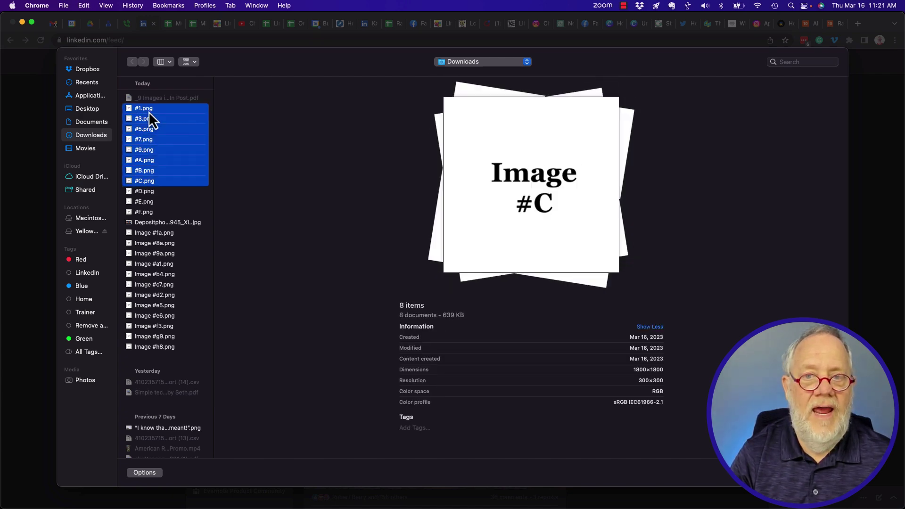
pyautogui.press('Return')
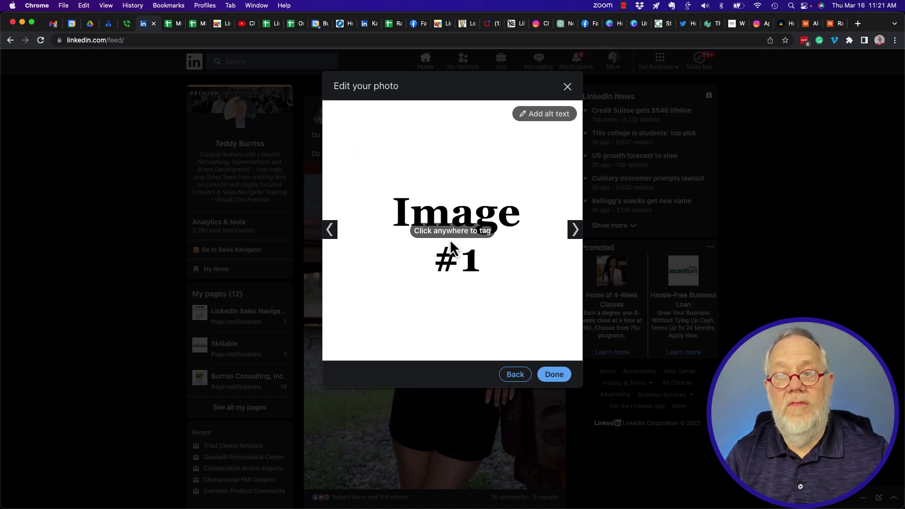
# Step: Page through every attached image, back around to Image #1, and confirm with Done
pyautogui.doubleClick(570, 230)
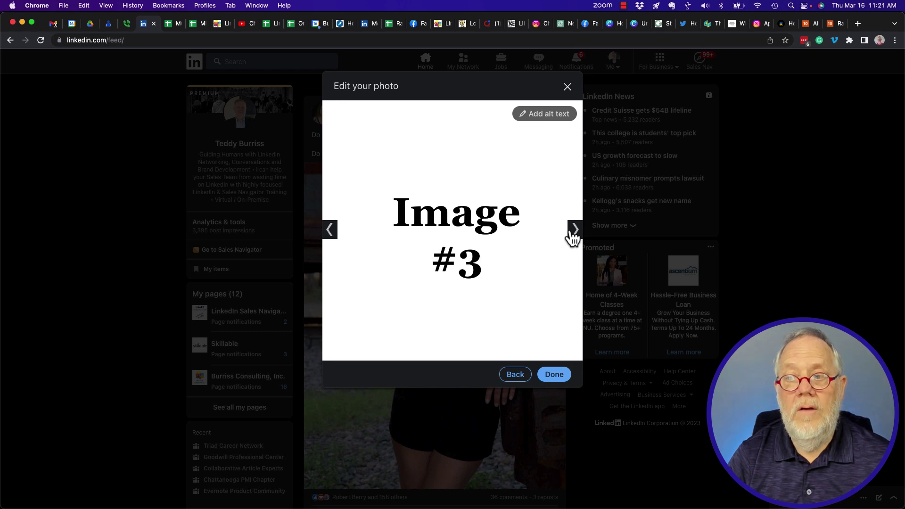
pyautogui.doubleClick(572, 231)
pyautogui.doubleClick(572, 231)
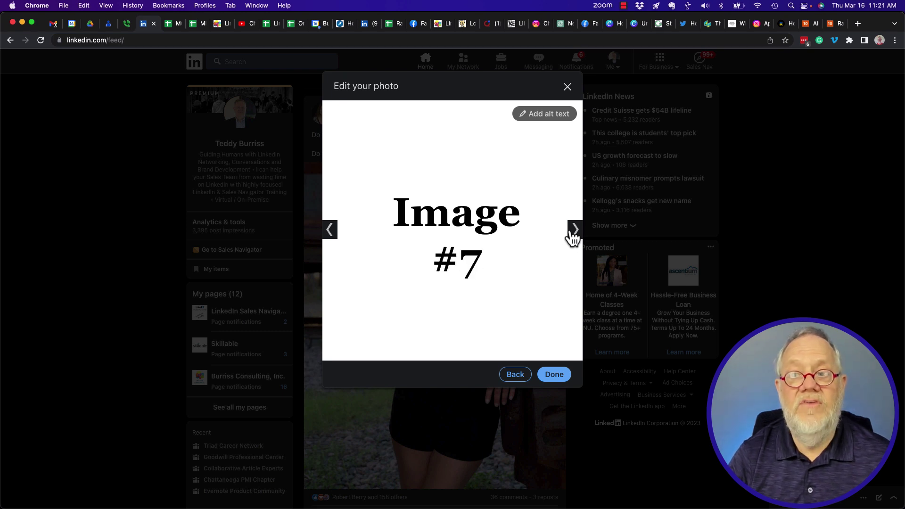
pyautogui.doubleClick(572, 231)
pyautogui.click(572, 231)
pyautogui.click(572, 231)
pyautogui.click(572, 231)
pyautogui.click(571, 231)
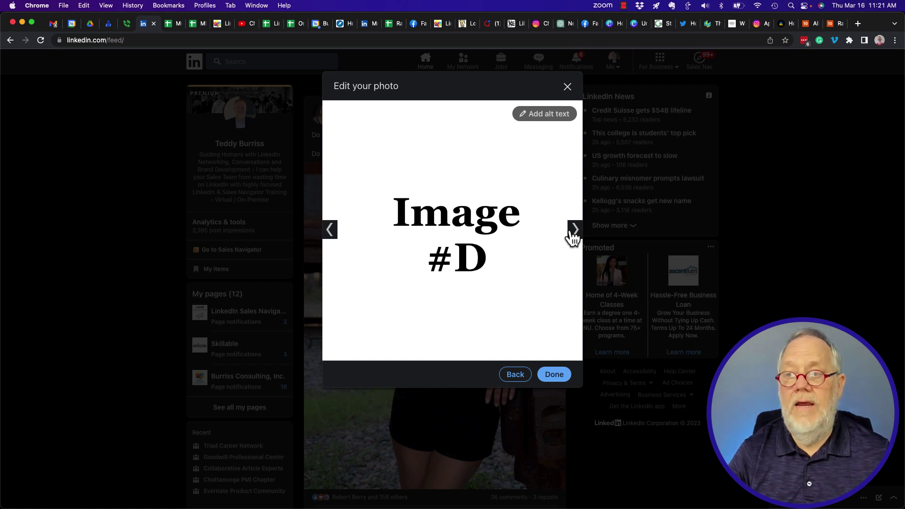
pyautogui.click(572, 231)
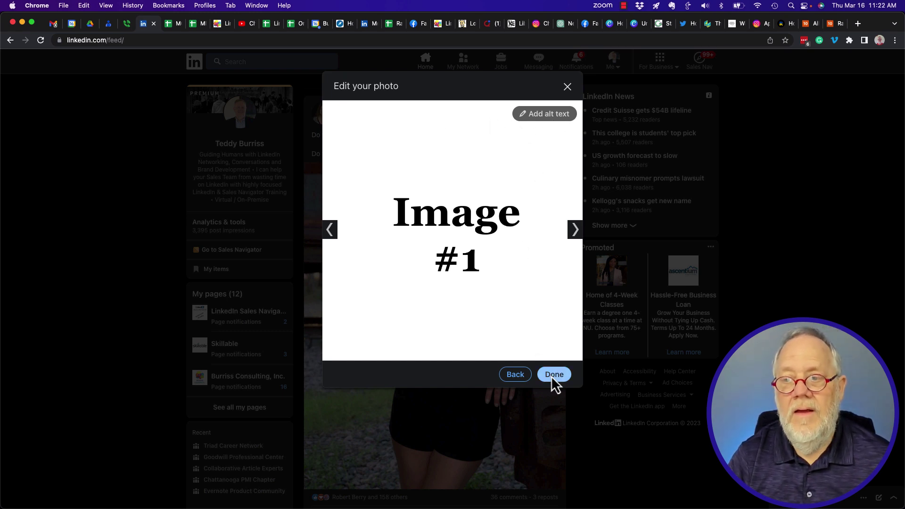
pyautogui.click(555, 375)
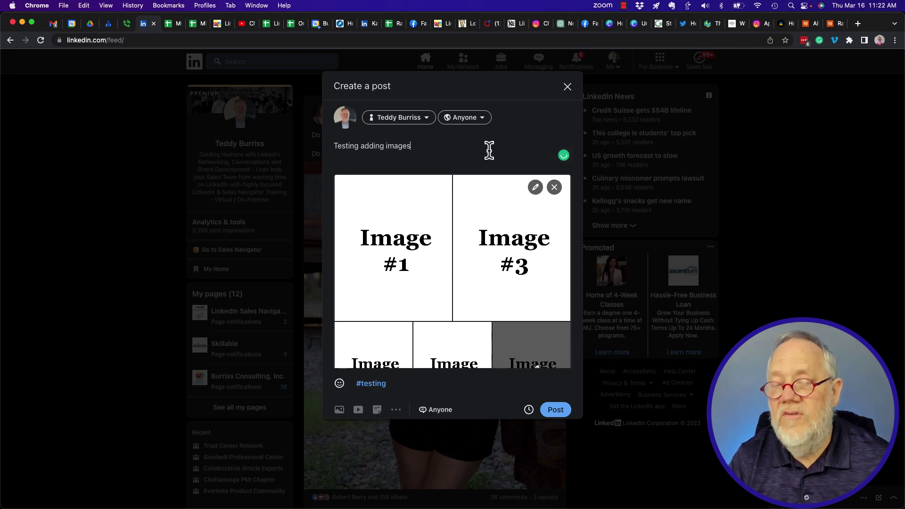
# Step: Add the line 'Images are added alphabetically by the file name.' and publish the post
pyautogui.press('Return')
pyautogui.write('IMages are add')
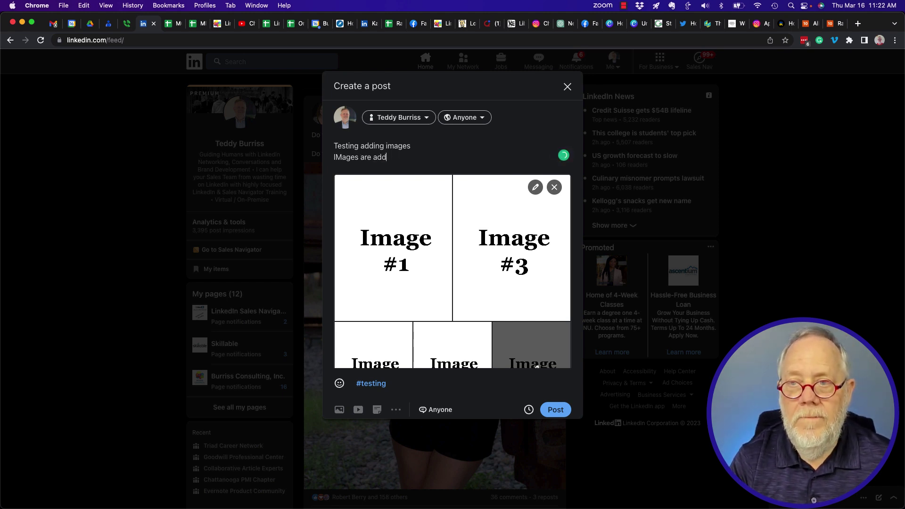
pyautogui.write('ed alphabe')
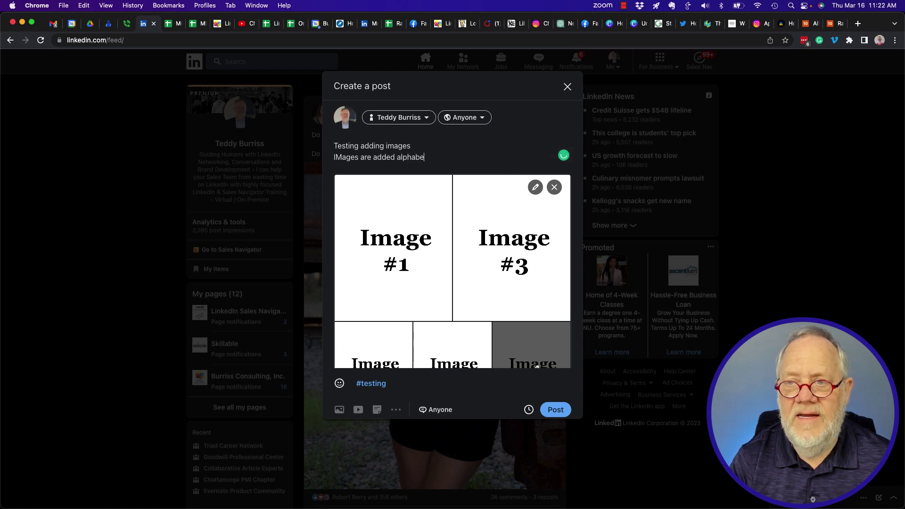
pyautogui.write('tically by ')
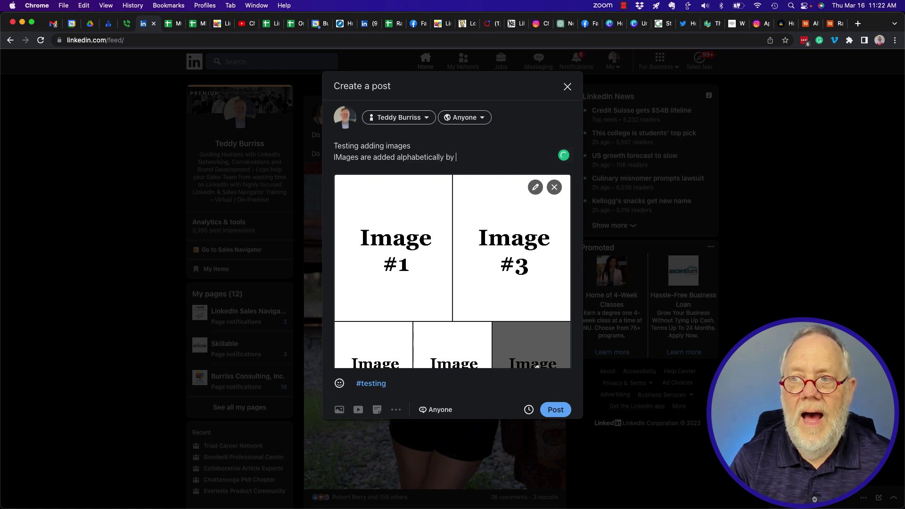
pyautogui.write('the file name.')
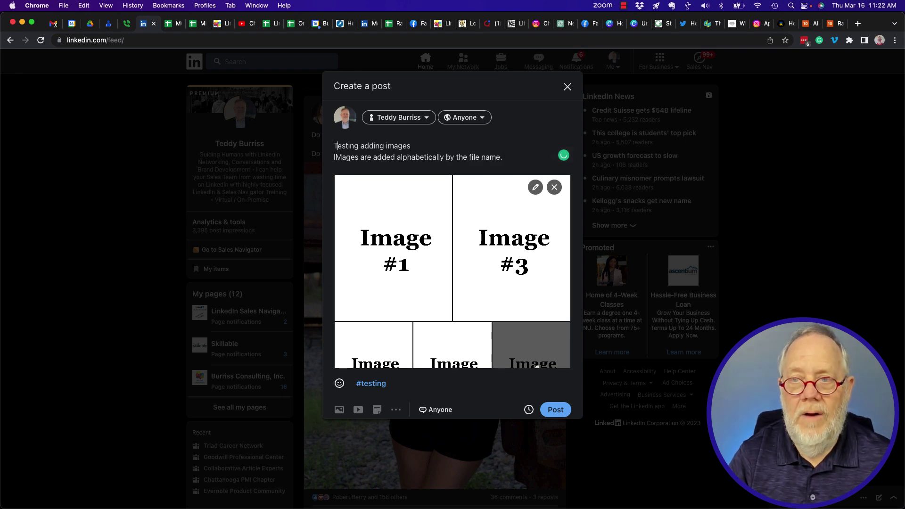
pyautogui.press('BackSpace')
pyautogui.write('m')
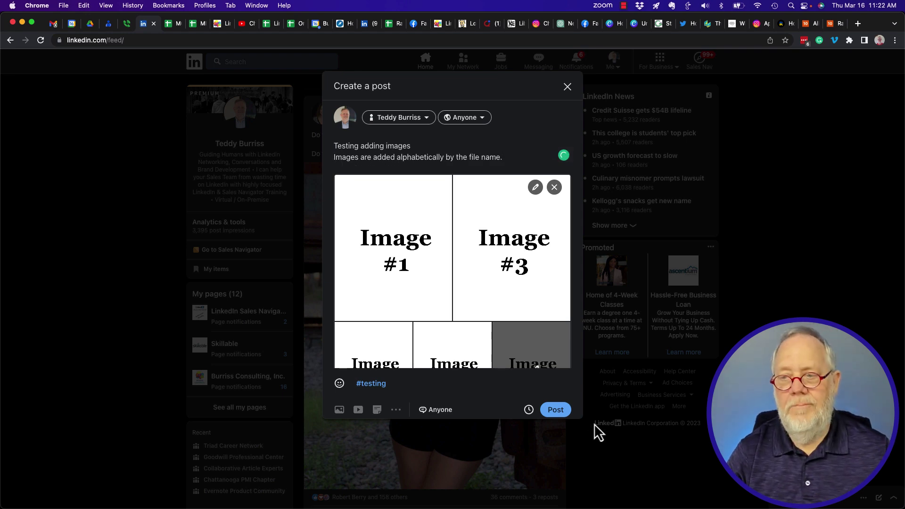
pyautogui.click(556, 410)
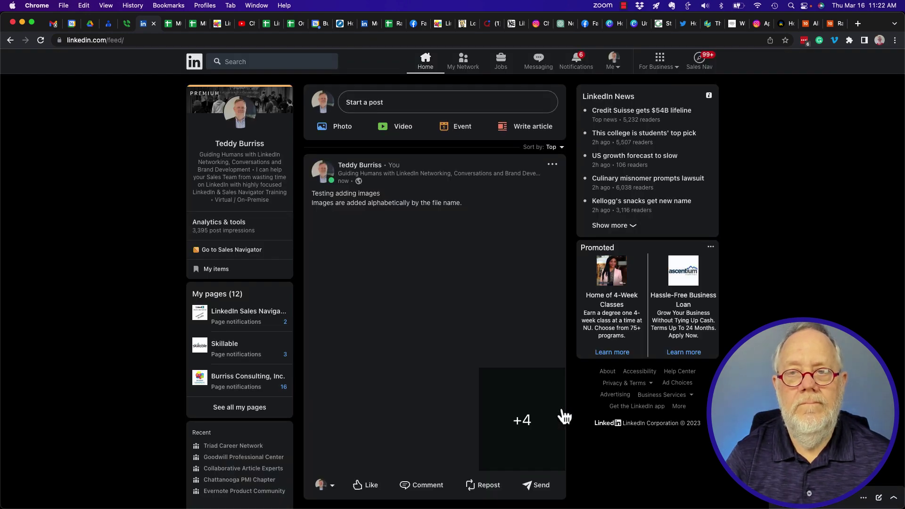
# Step: View the published post's images from Image #1 through #D, then close the viewer
pyautogui.scroll(-3, 564, 416)
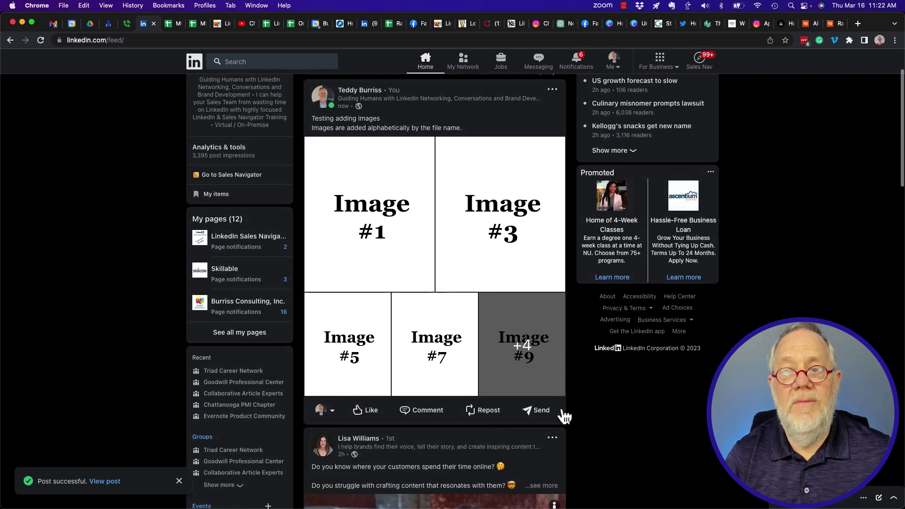
pyautogui.scroll(1, 563, 412)
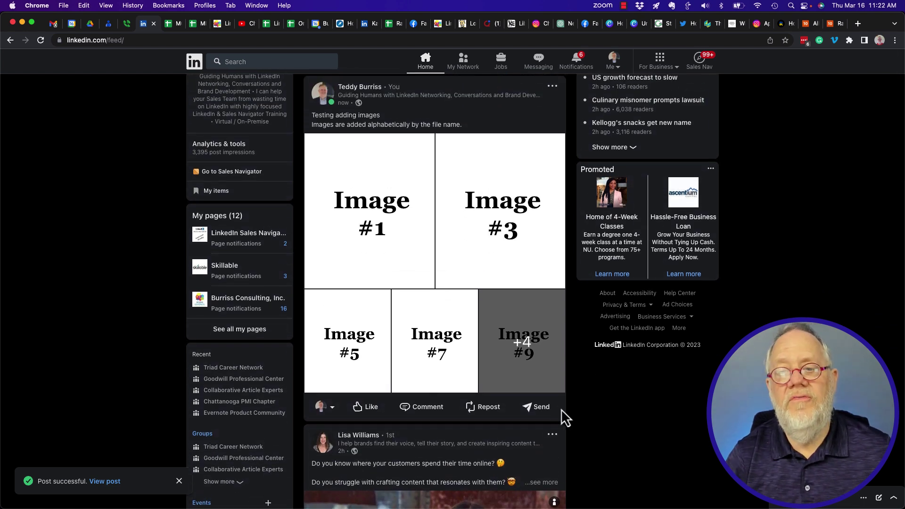
pyautogui.click(376, 232)
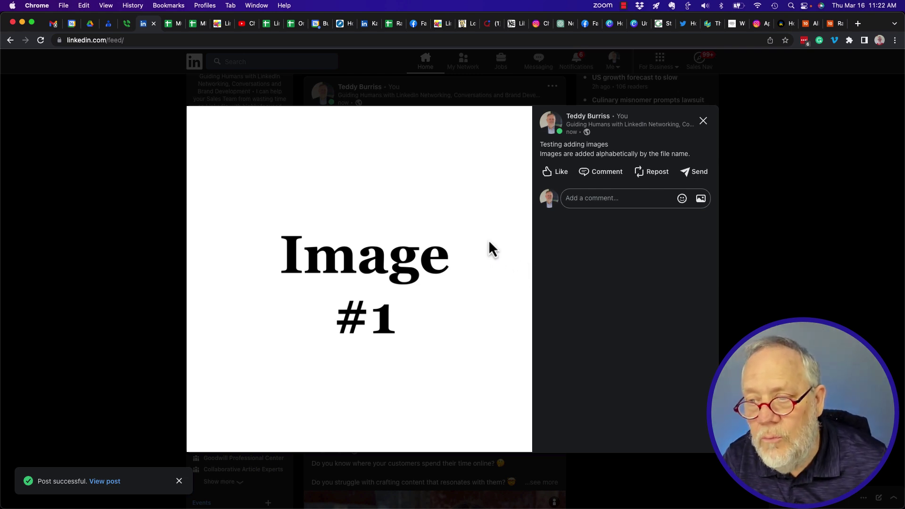
pyautogui.click(517, 258)
pyautogui.click(518, 258)
pyautogui.click(517, 259)
pyautogui.click(518, 264)
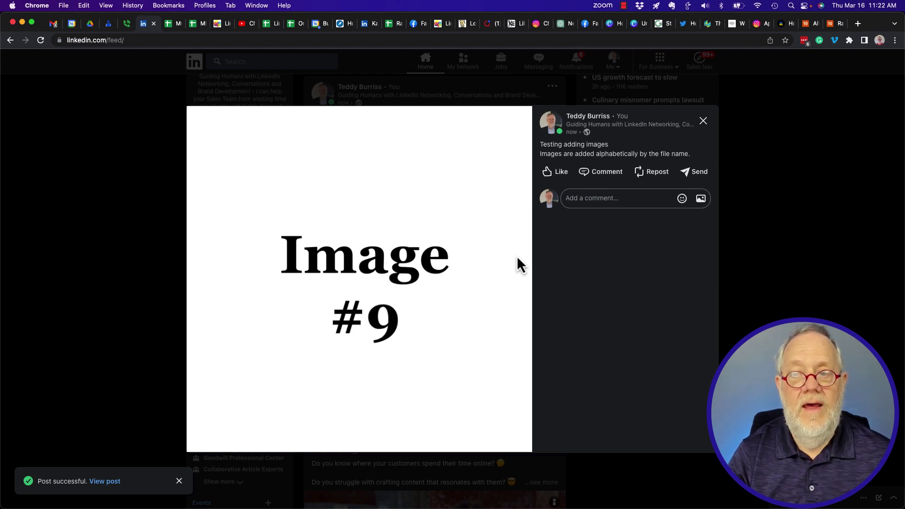
pyautogui.click(518, 259)
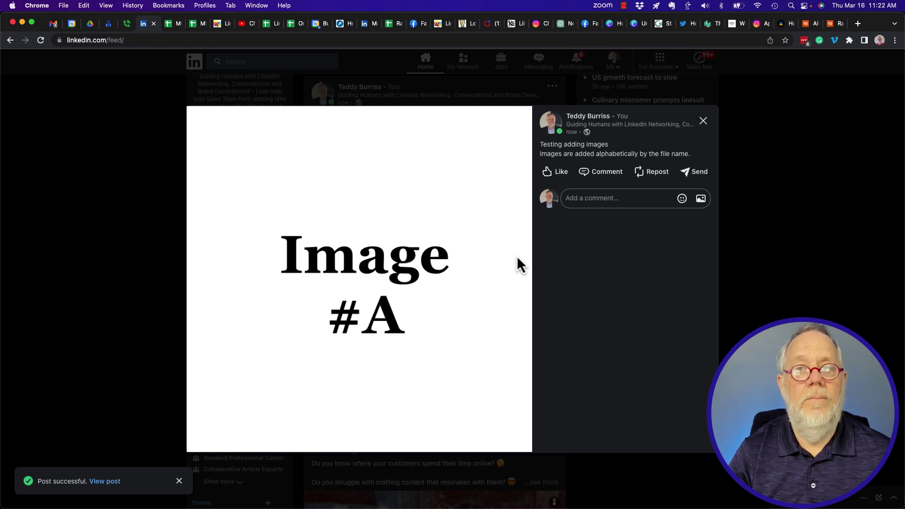
pyautogui.click(517, 258)
pyautogui.click(518, 264)
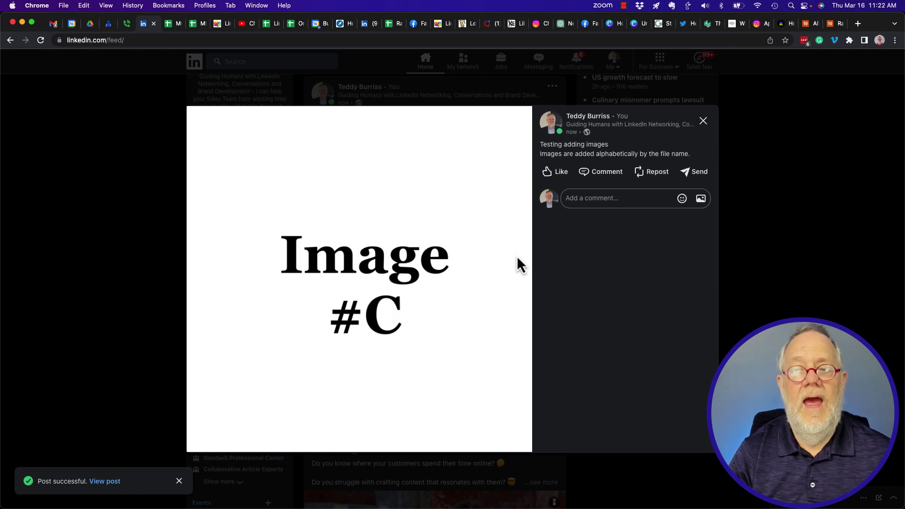
pyautogui.click(518, 258)
pyautogui.click(517, 258)
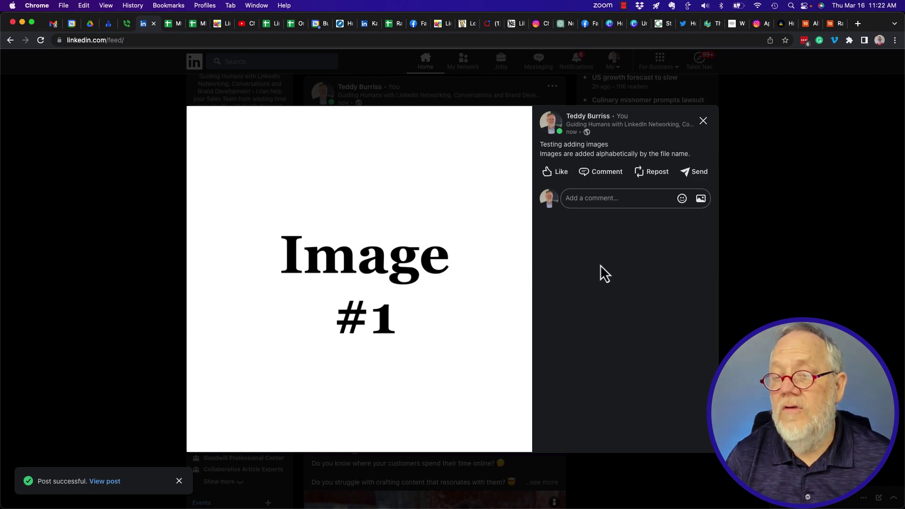
pyautogui.press('Escape')
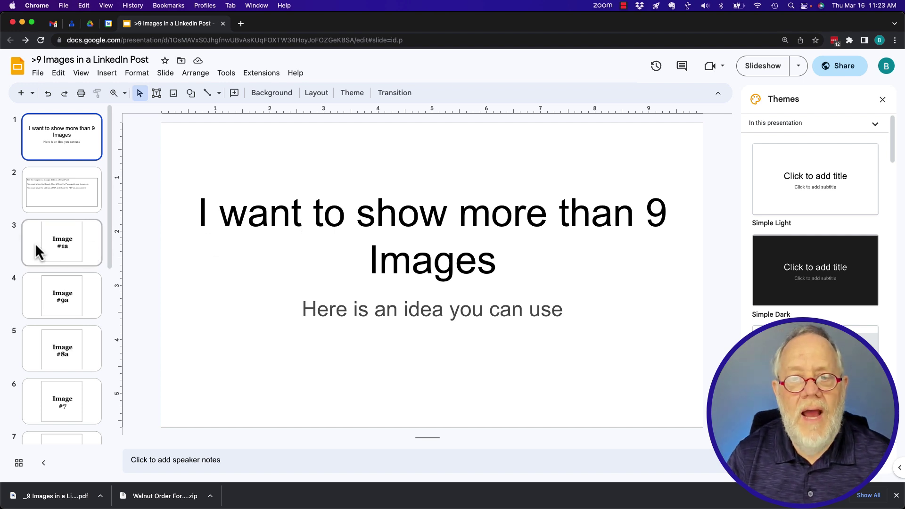
# Step: Review image slides 3 through 13 in the Google Slides filmstrip and select them together
pyautogui.click(62, 252)
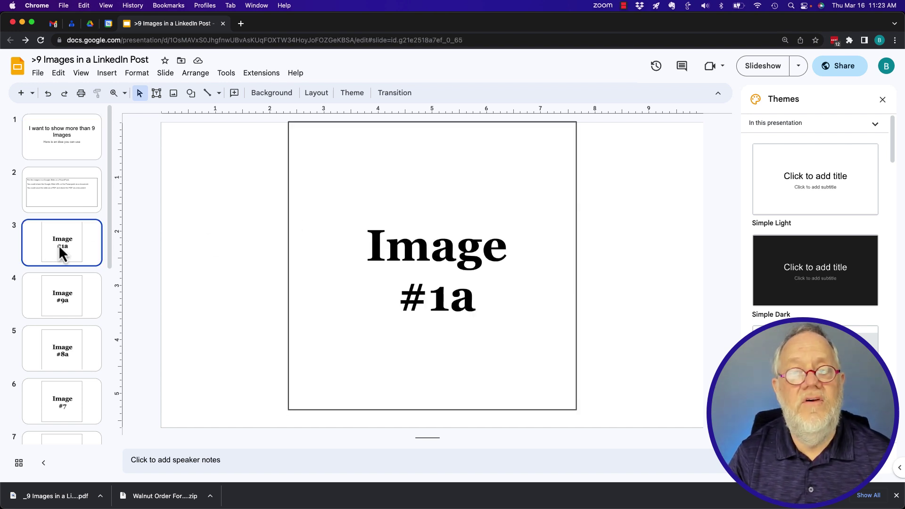
pyautogui.press('Down')
pyautogui.press('Down')
pyautogui.press('Down')
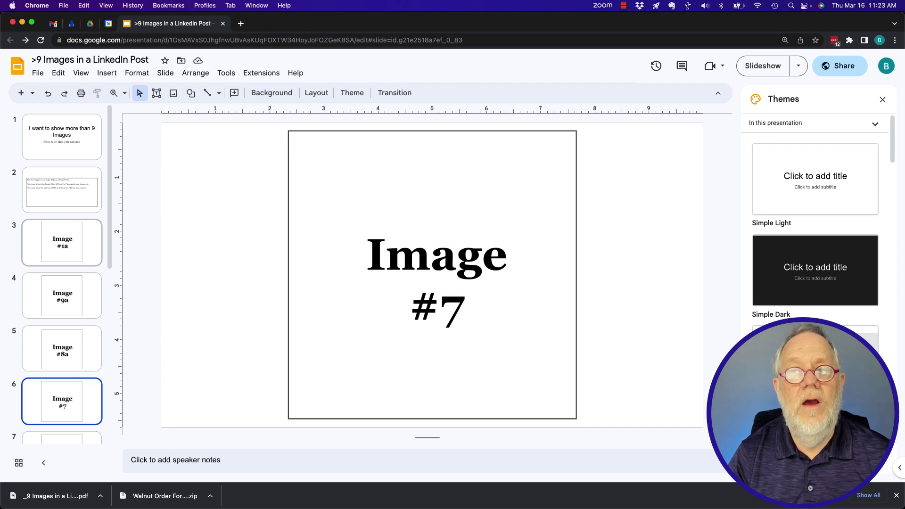
pyautogui.press('Down')
pyautogui.press('Down')
pyautogui.press('Down')
pyautogui.press('Down')
pyautogui.press('Down')
pyautogui.press('Down')
pyautogui.press('Down')
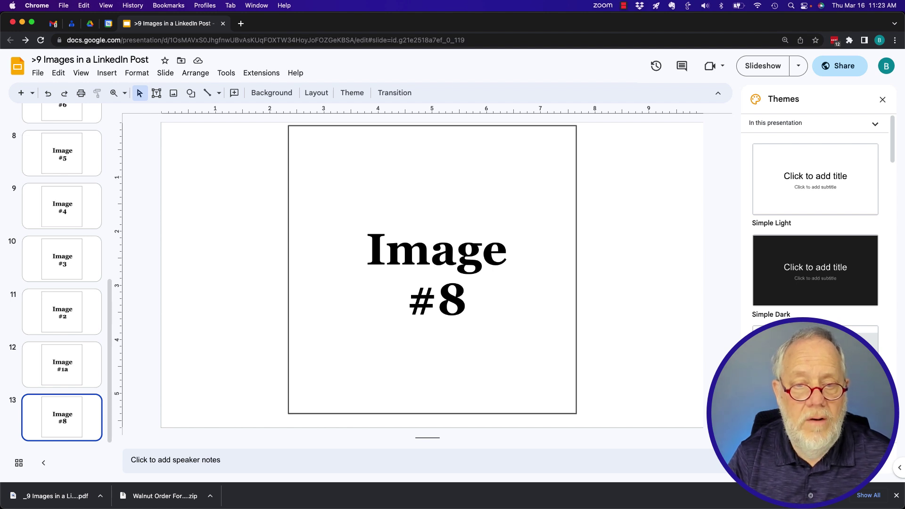
pyautogui.hotkey('shift', 'Up')
pyautogui.hotkey('shift', 'Up')
pyautogui.hotkey('shift', 'Up')
pyautogui.hotkey('shift', 'Up')
pyautogui.hotkey('shift', 'Up')
pyautogui.hotkey('shift', 'Up')
pyautogui.hotkey('shift', 'Up')
pyautogui.hotkey('shift', 'Up')
pyautogui.hotkey('shift', 'Up')
pyautogui.hotkey('shift', 'Up')
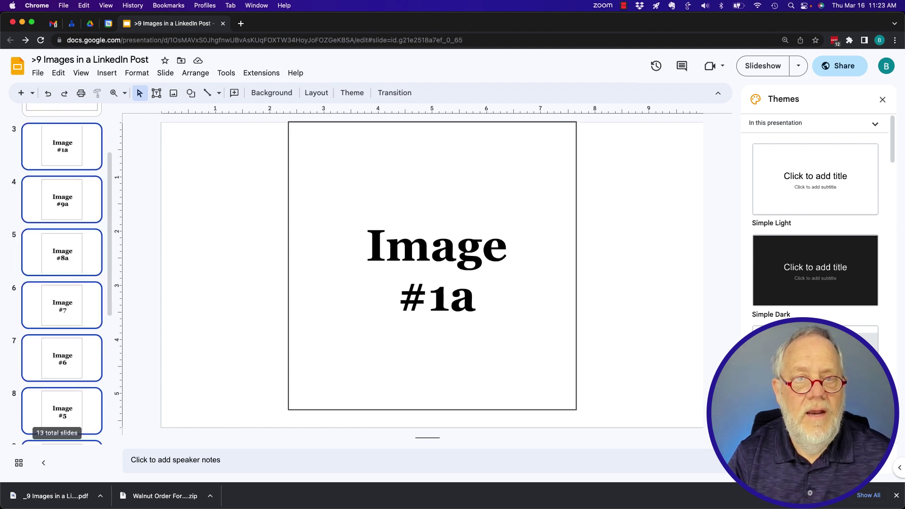
pyautogui.hotkey('shift', 'Up')
pyautogui.hotkey('shift', 'Down')
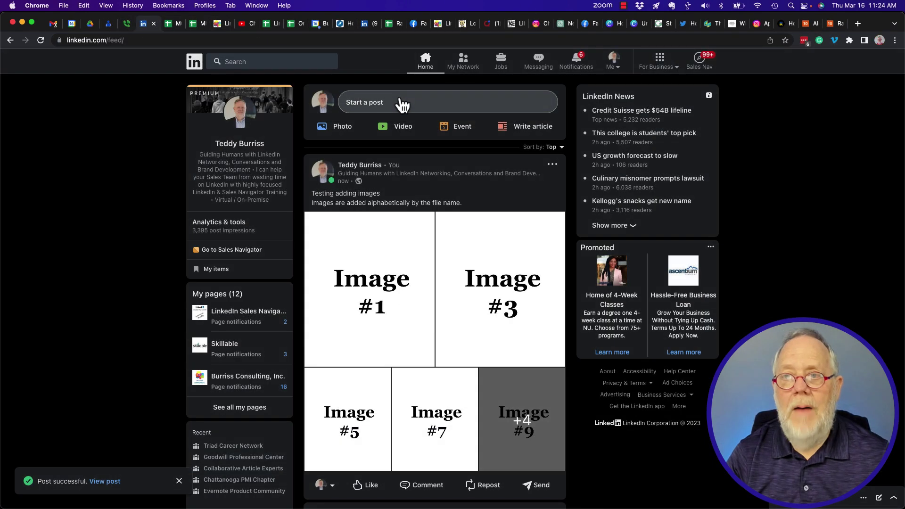
# Step: Publish a post 'Testing showing a Google SLide deck URL' with the pasted Slides share link
pyautogui.click(398, 101)
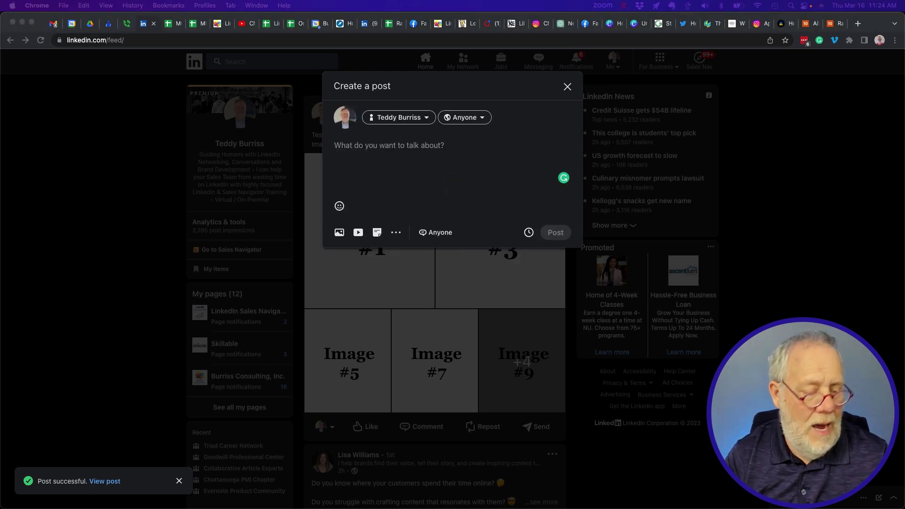
pyautogui.click(406, 150)
pyautogui.write('Te')
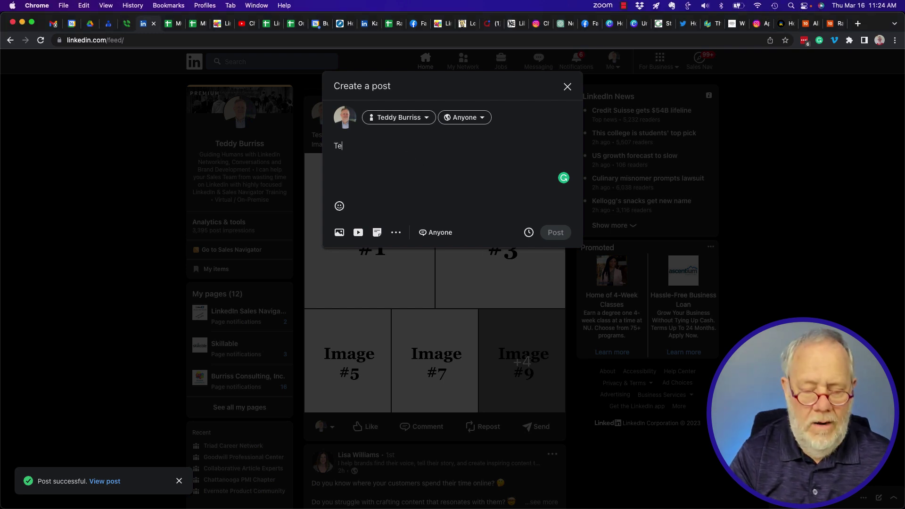
pyautogui.write('sting showing a Google SL')
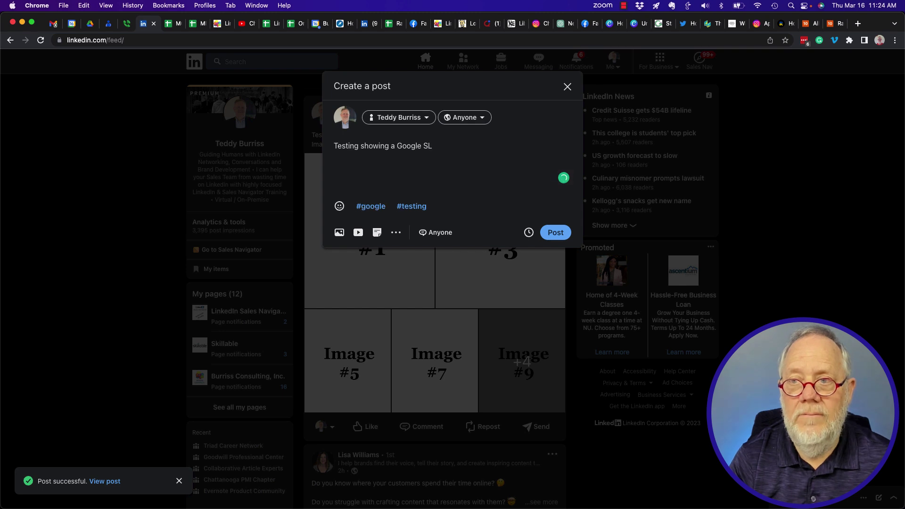
pyautogui.write('ide deck URL')
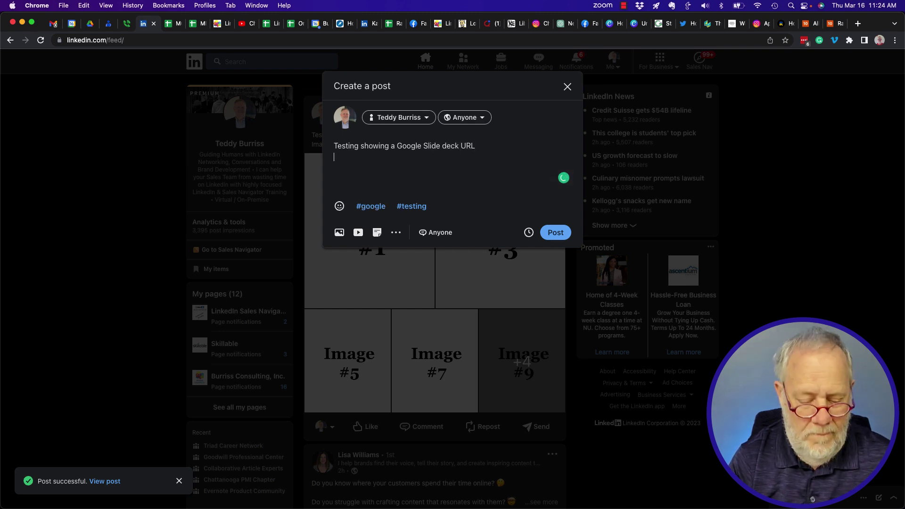
pyautogui.press('Return')
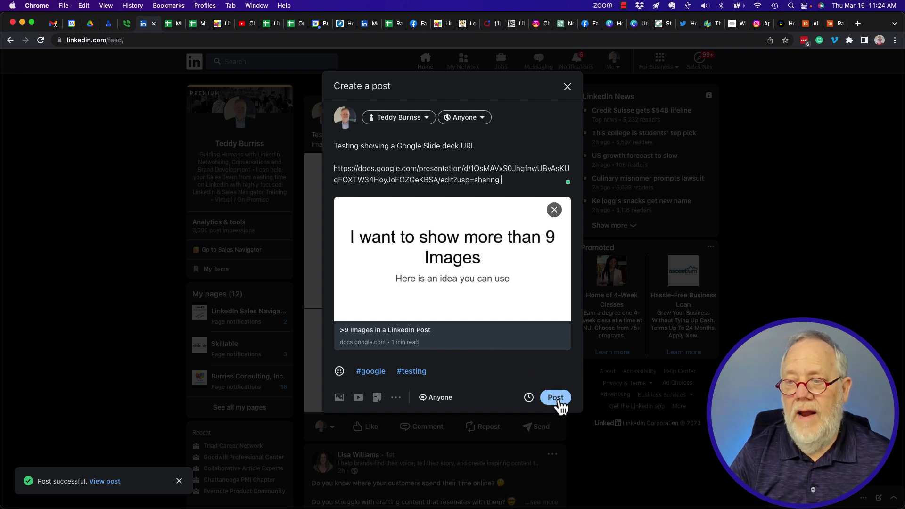
pyautogui.click(557, 399)
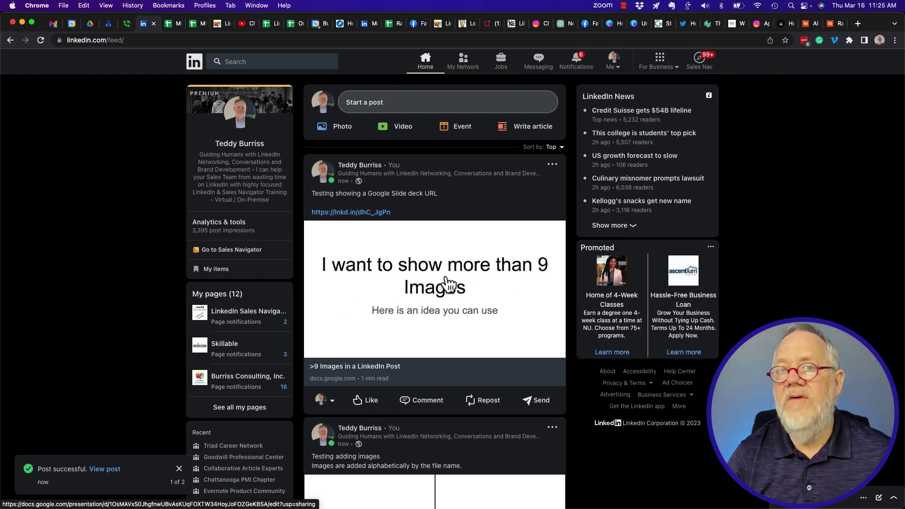
# Step: Open the '>9 Images in a LinkedIn Post' deck from the new post's link preview
pyautogui.click(424, 286)
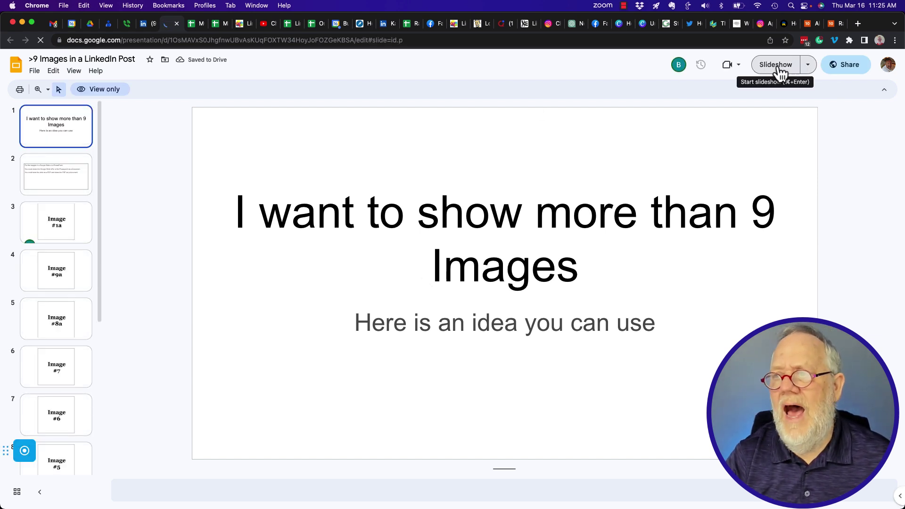
# Step: Play the shared Google Slides deck full screen through Image #8, then exit the slideshow
pyautogui.click(778, 66)
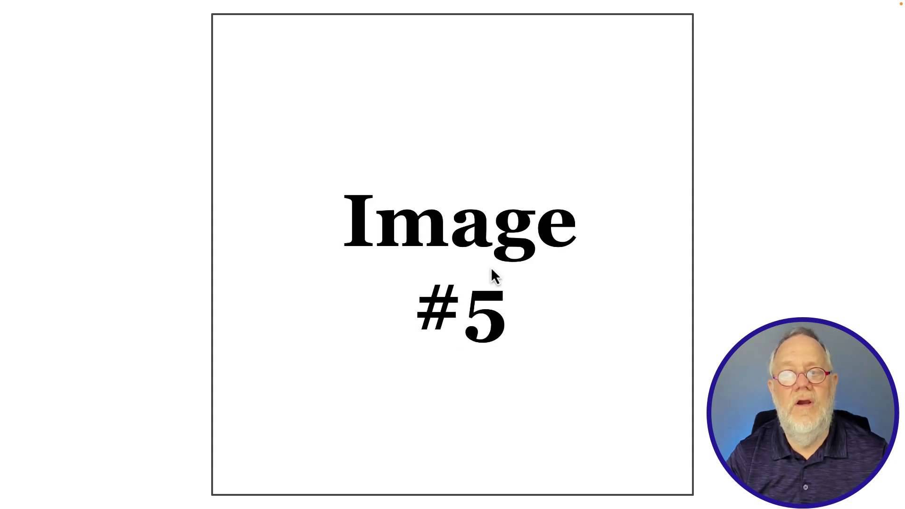
pyautogui.press('Escape')
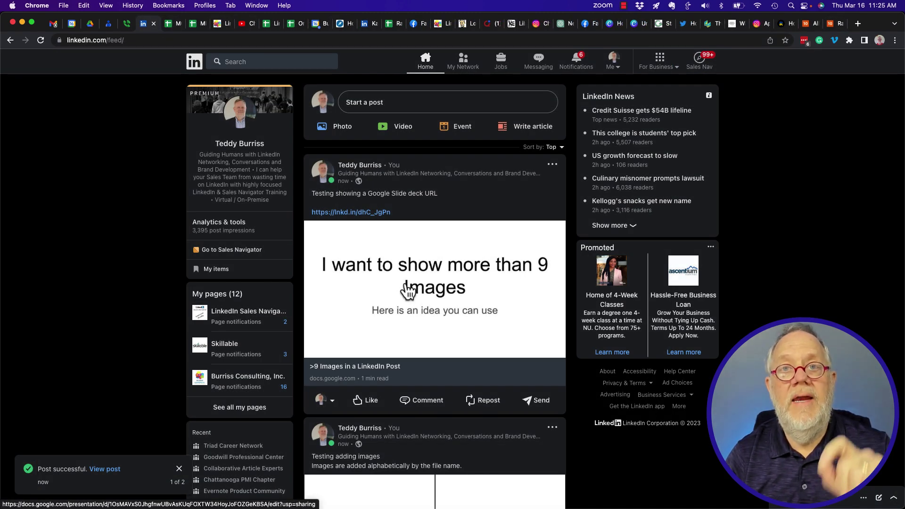
# Step: Draft a new post captioned 'Testing sharing a pdf of >9 images' and begin adding a document
pyautogui.click(381, 116)
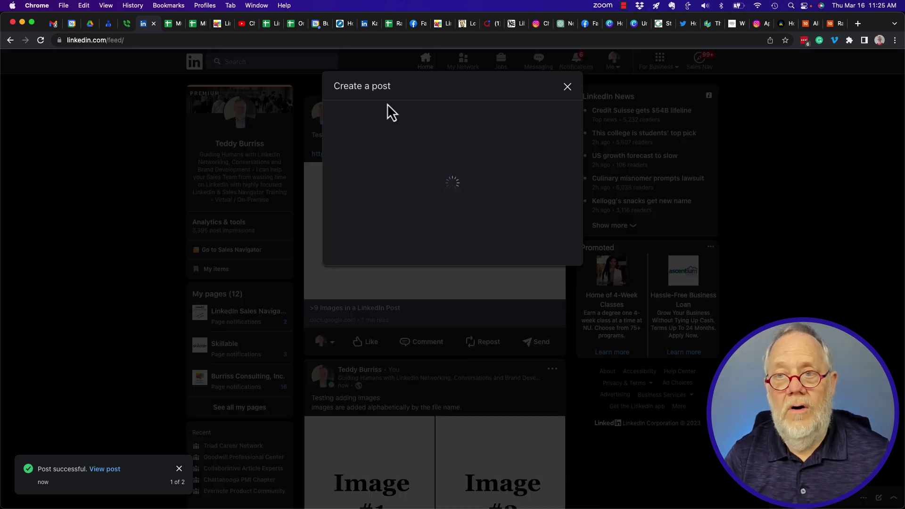
pyautogui.write('Testnig')
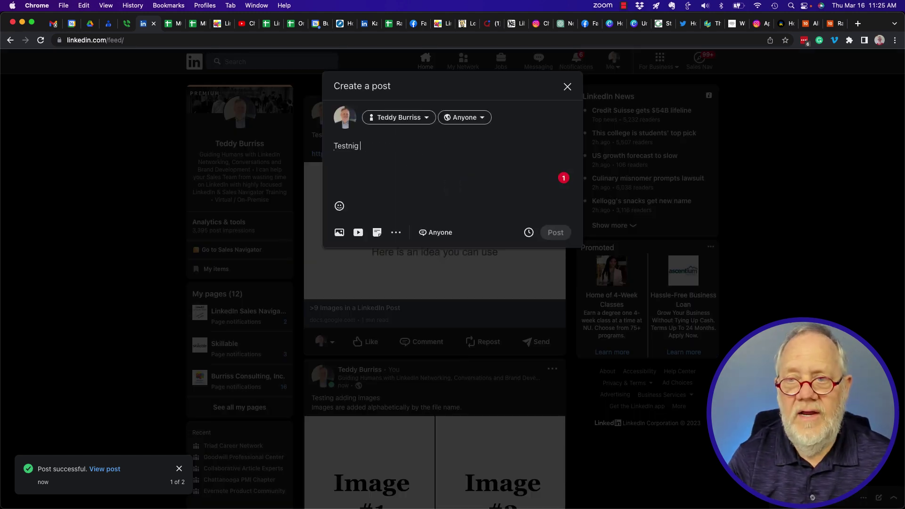
pyautogui.press('BackSpace')
pyautogui.press('BackSpace')
pyautogui.press('BackSpace')
pyautogui.press('BackSpace')
pyautogui.write('ing sh')
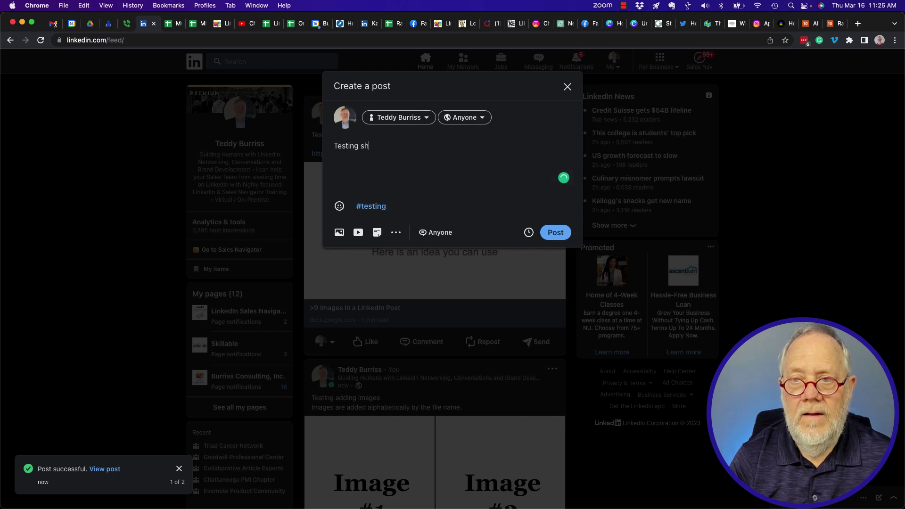
pyautogui.write('aring a pdf of')
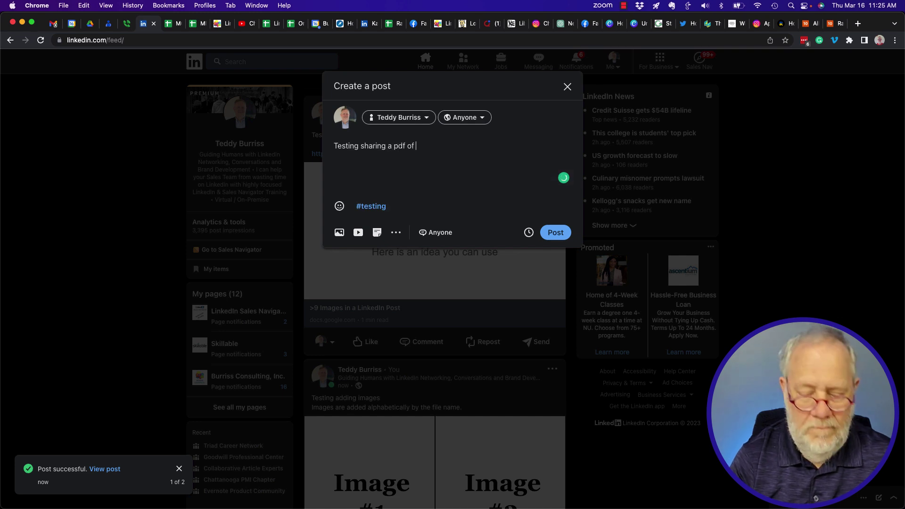
pyautogui.write(' >9 images')
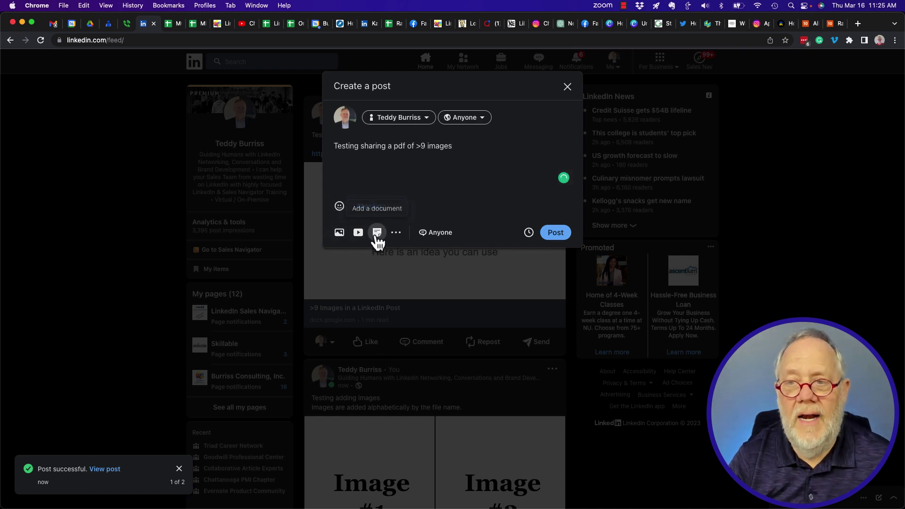
pyautogui.click(378, 232)
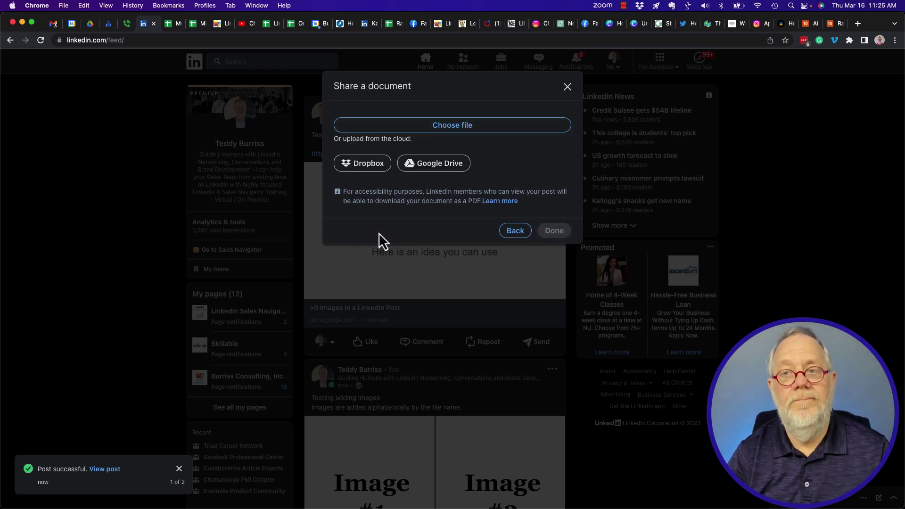
# Step: Attach '_9 Images in a LinkedIn Post.pdf' titled '>9 Images in a PDF for gallery view'
pyautogui.click(453, 131)
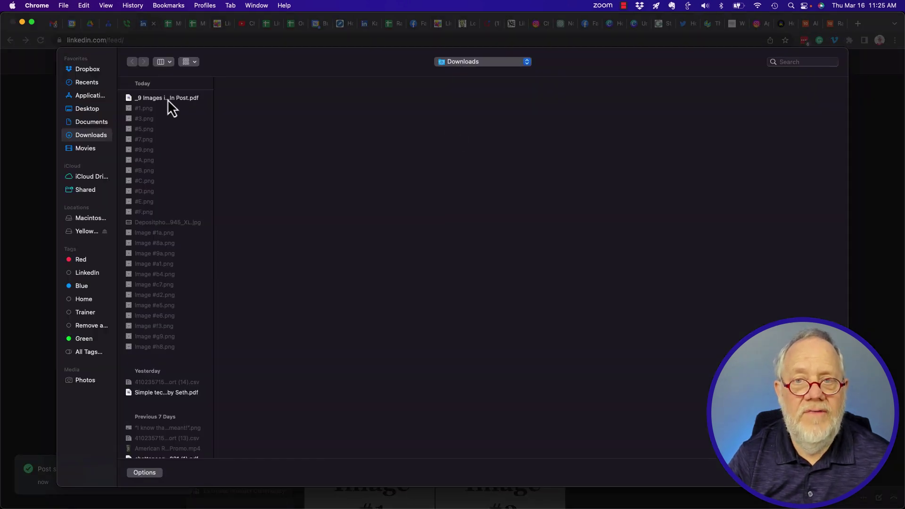
pyautogui.doubleClick(168, 99)
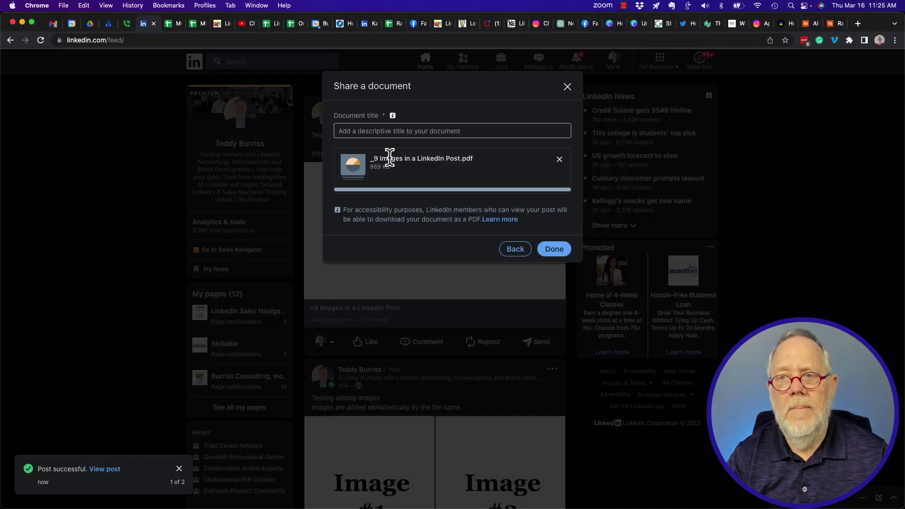
pyautogui.click(374, 131)
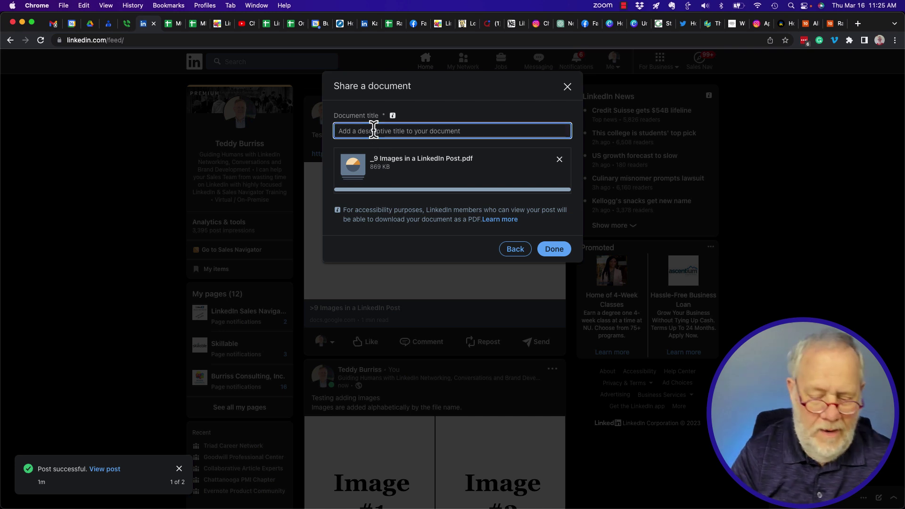
pyautogui.write('>9 ')
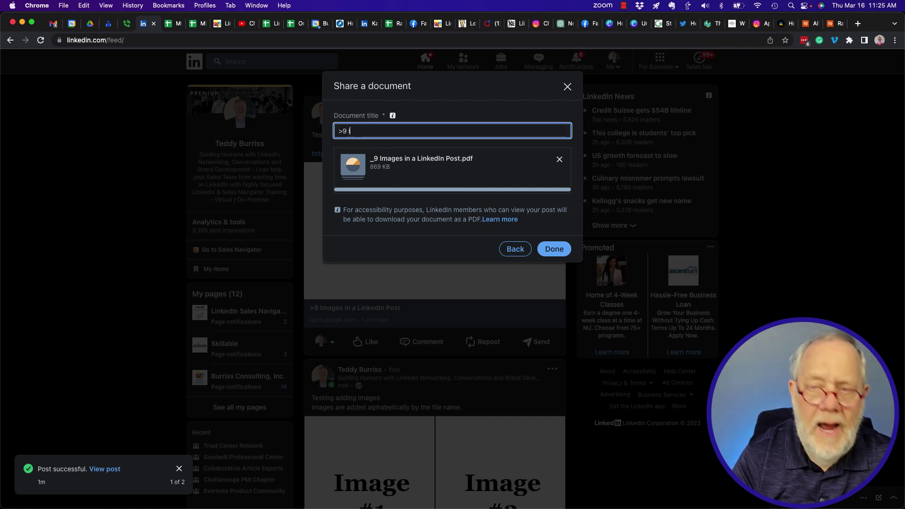
pyautogui.write('Images in a pDF ')
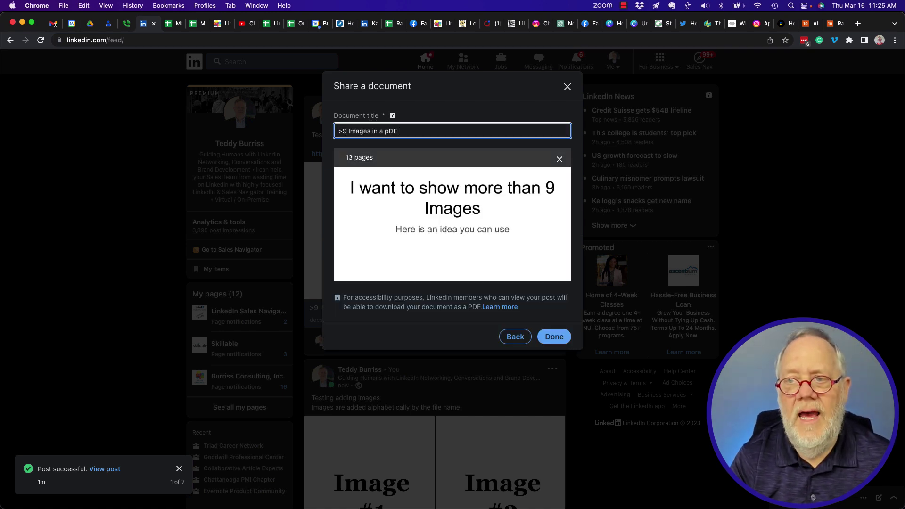
pyautogui.write('for ga')
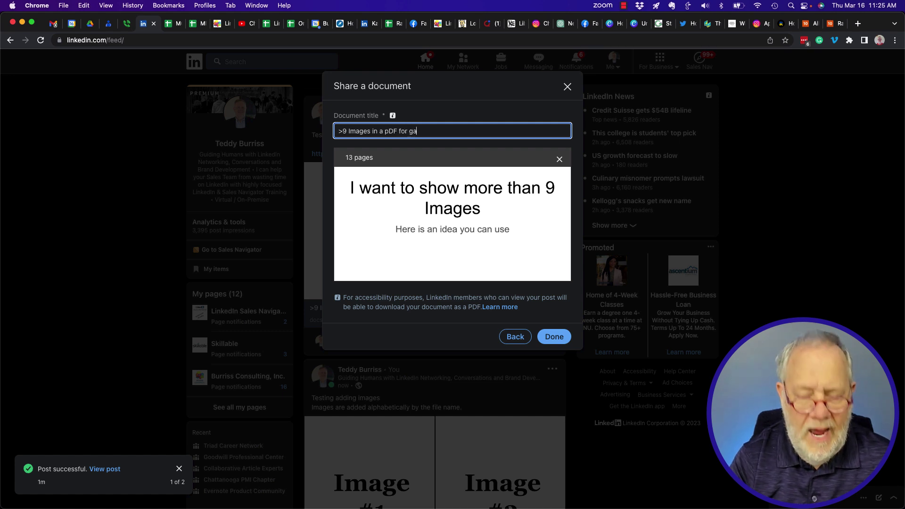
pyautogui.write('llery view')
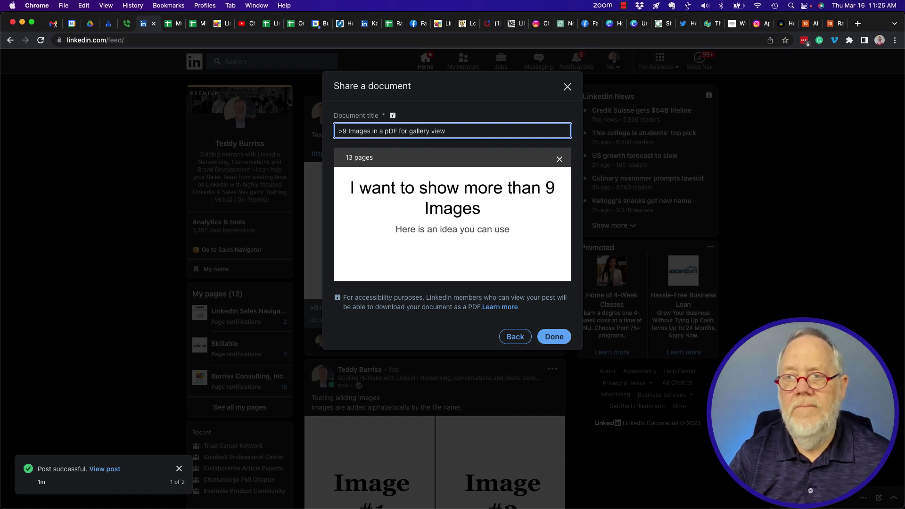
pyautogui.click(389, 131)
pyautogui.press('BackSpace')
pyautogui.write('P')
pyautogui.click(549, 338)
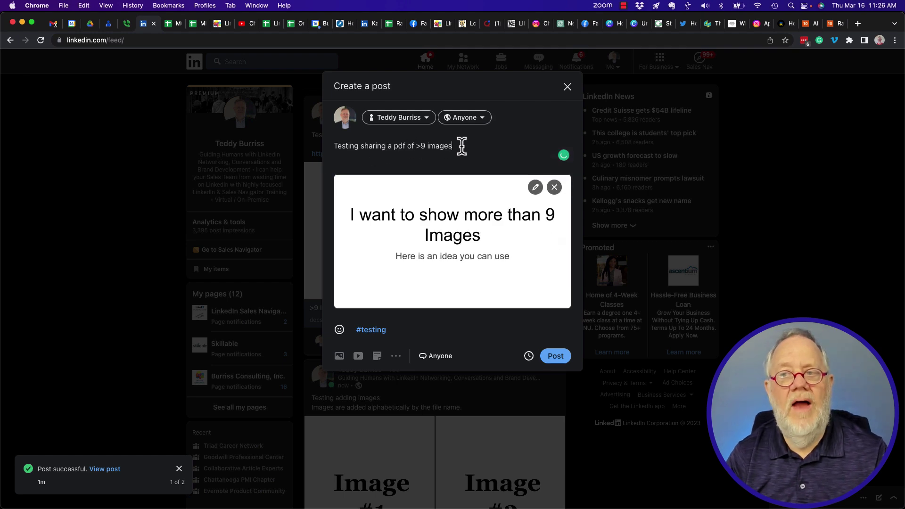
# Step: Publish the PDF post and view its document full screen at page 4 of 13
pyautogui.click(556, 358)
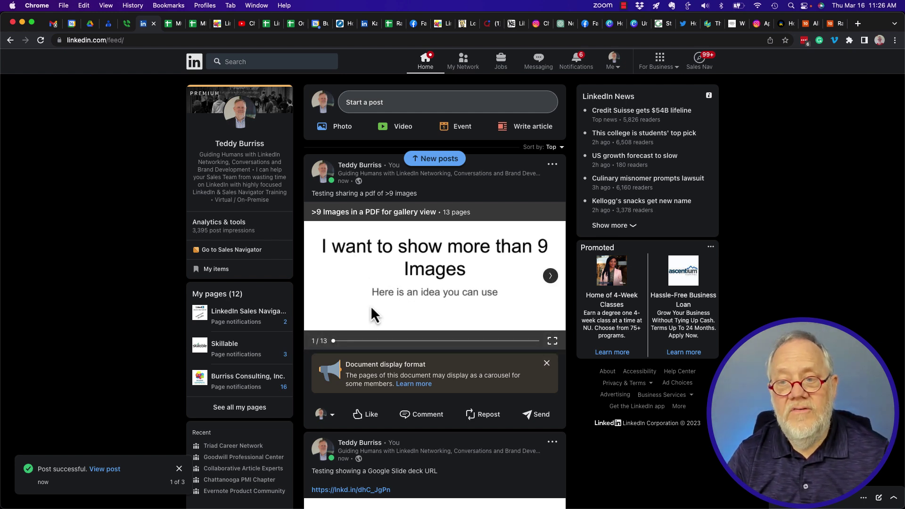
pyautogui.click(551, 277)
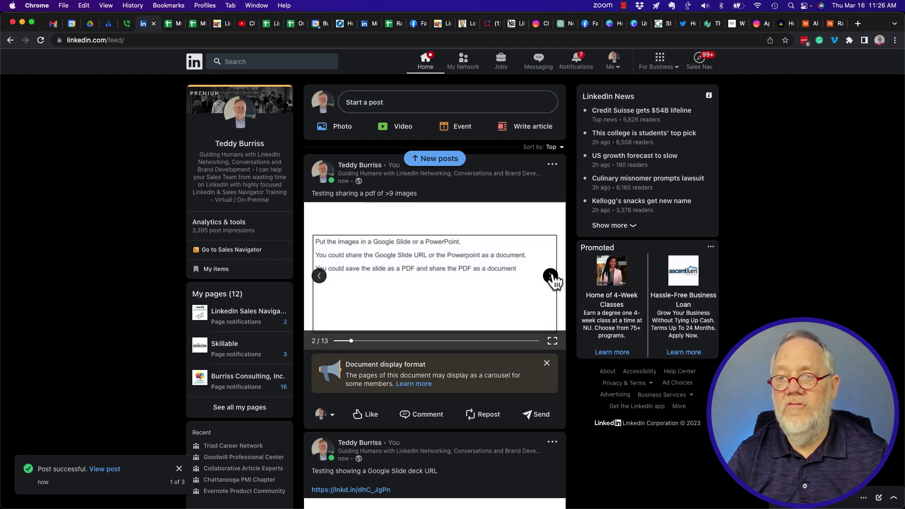
pyautogui.click(551, 276)
pyautogui.click(550, 277)
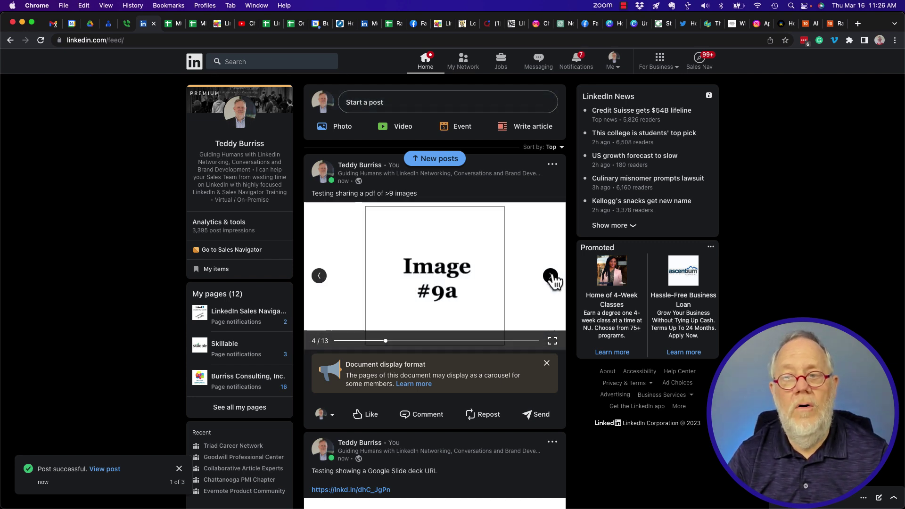
pyautogui.click(553, 342)
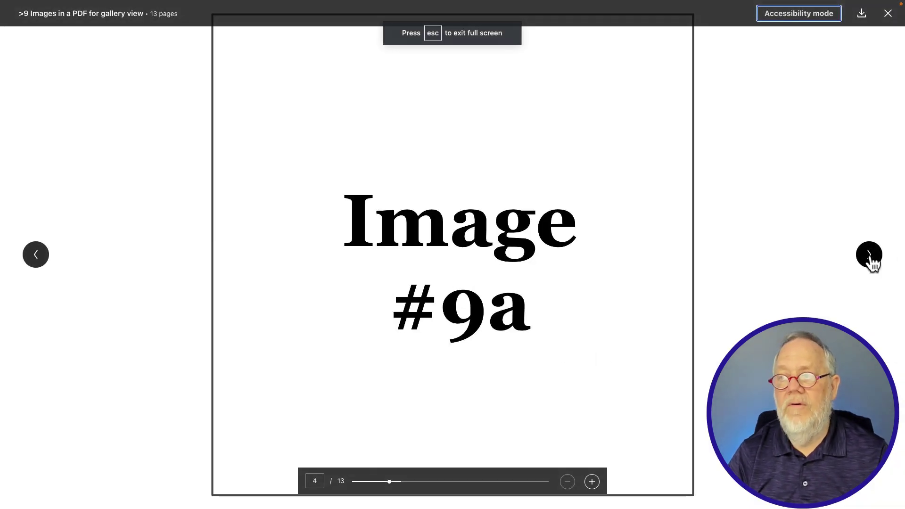
# Step: Page the full-screen document forward to page 12 of 13, then close the viewer
pyautogui.click(870, 258)
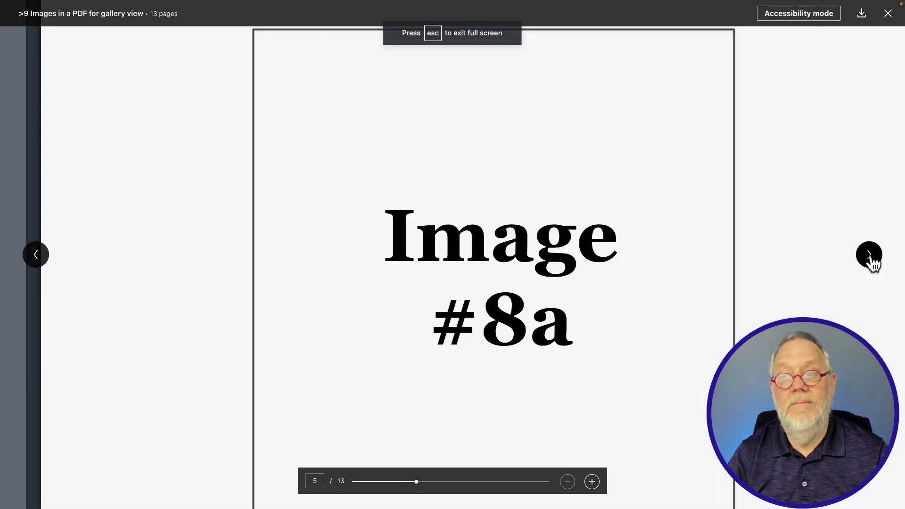
pyautogui.click(870, 258)
pyautogui.click(870, 258)
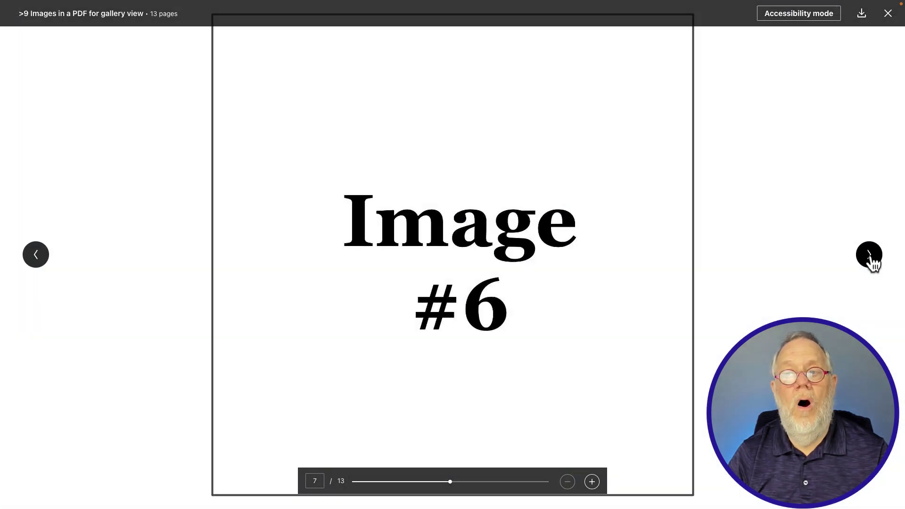
pyautogui.click(870, 258)
pyautogui.click(871, 258)
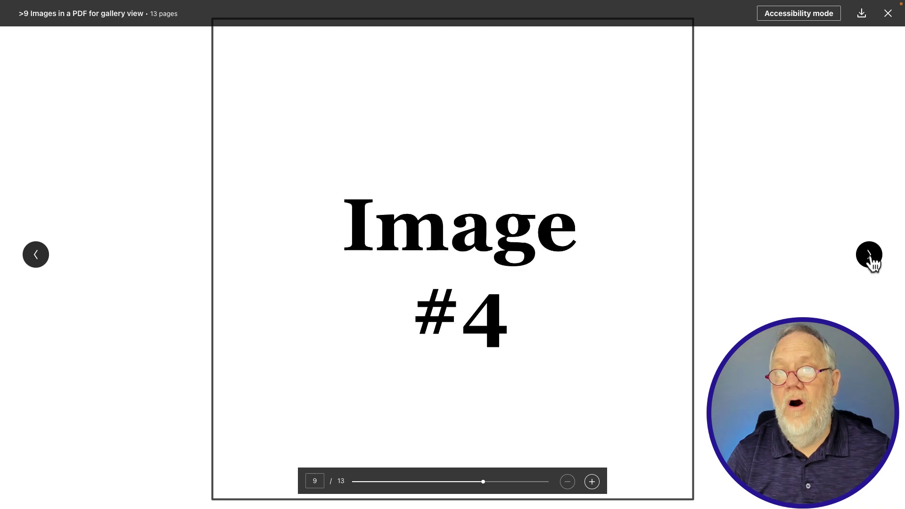
pyautogui.click(870, 258)
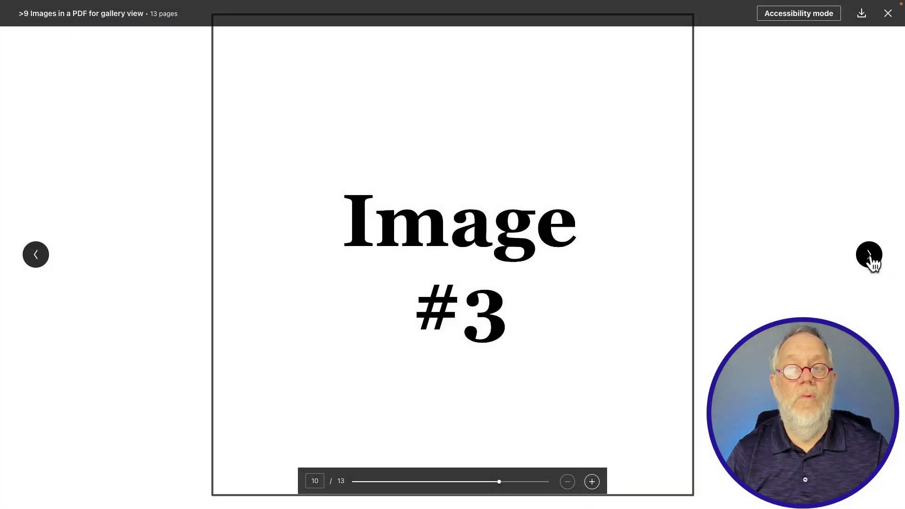
pyautogui.click(870, 258)
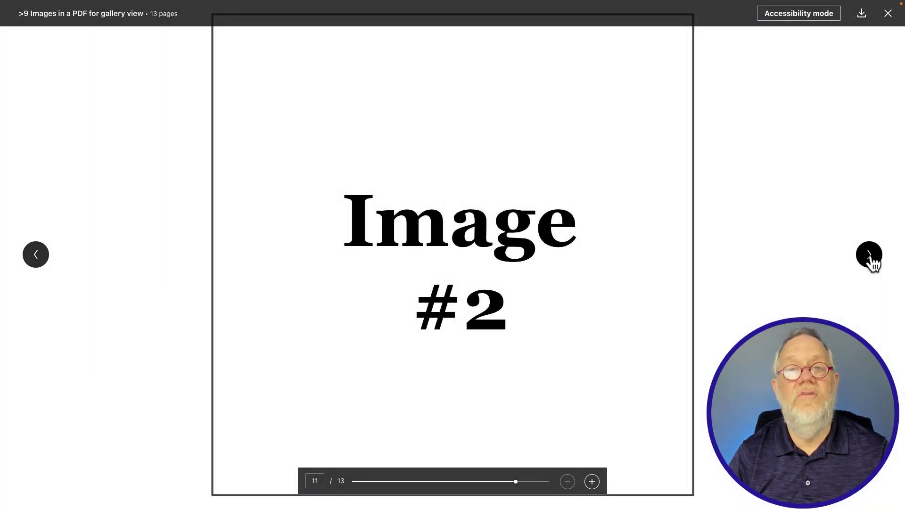
pyautogui.click(870, 258)
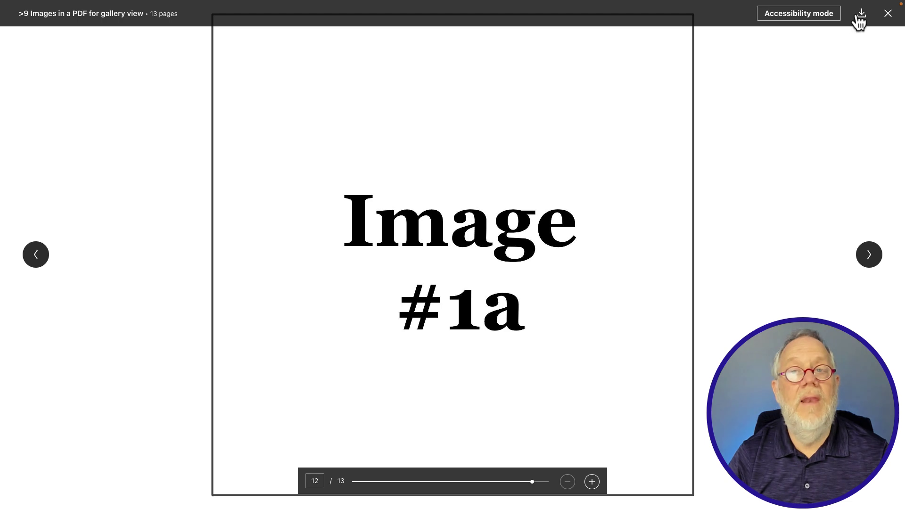
pyautogui.press('Escape')
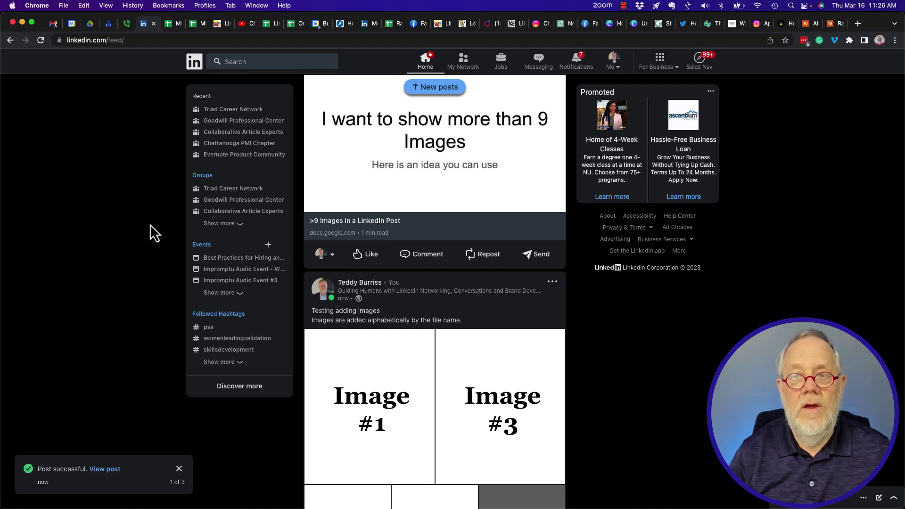
pyautogui.scroll(2, 150, 224)
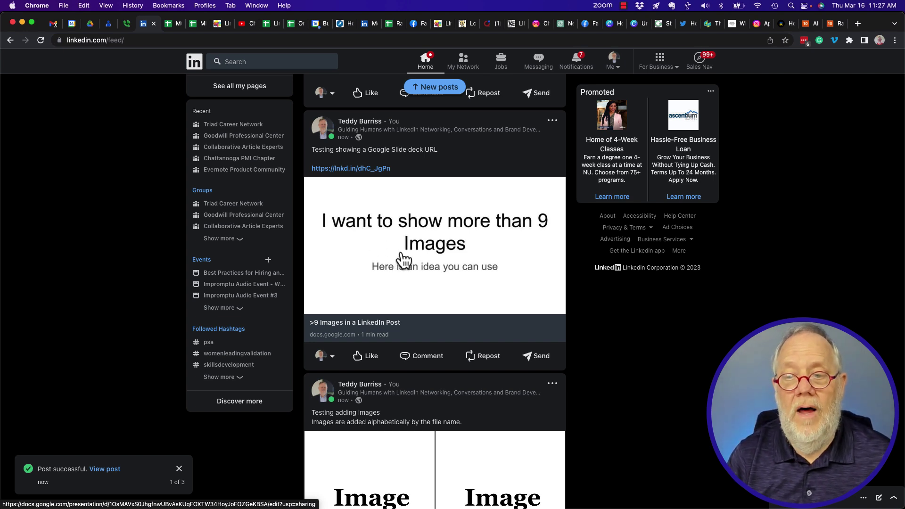
pyautogui.scroll(7, 402, 254)
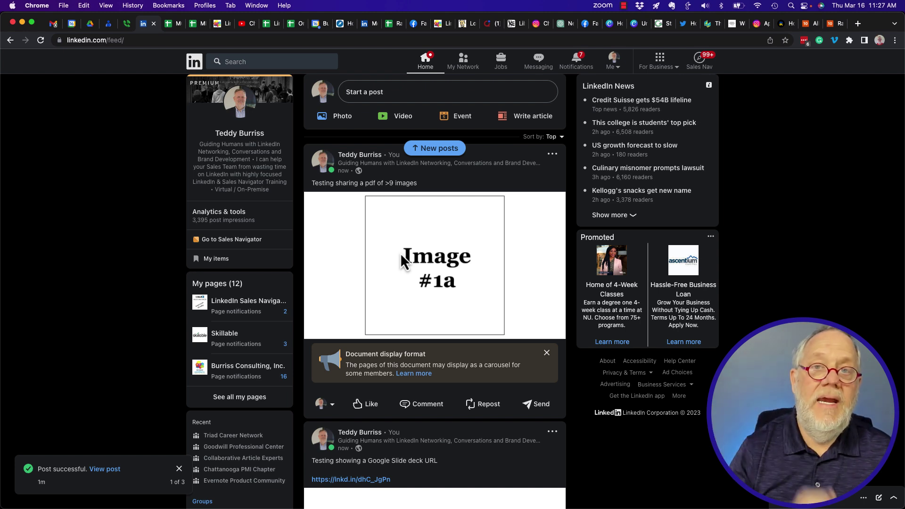
pyautogui.click(548, 265)
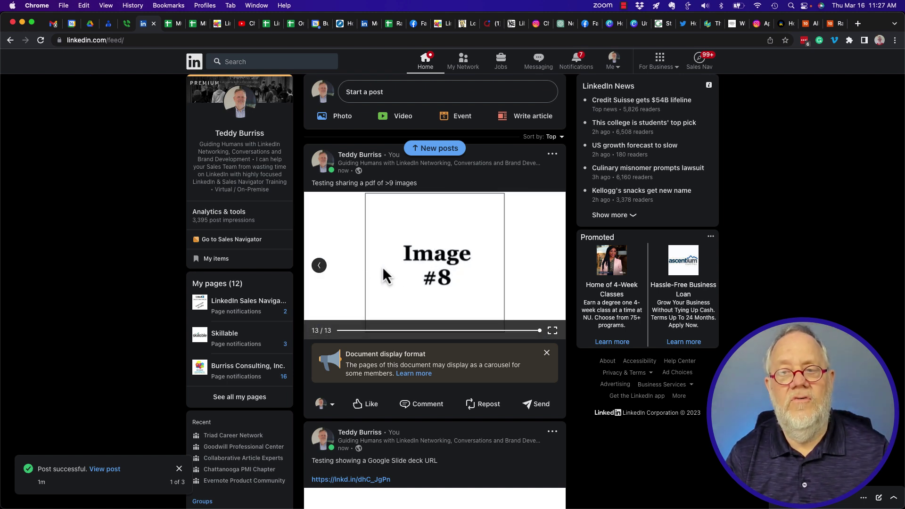
pyautogui.click(320, 267)
pyautogui.click(319, 266)
pyautogui.click(319, 266)
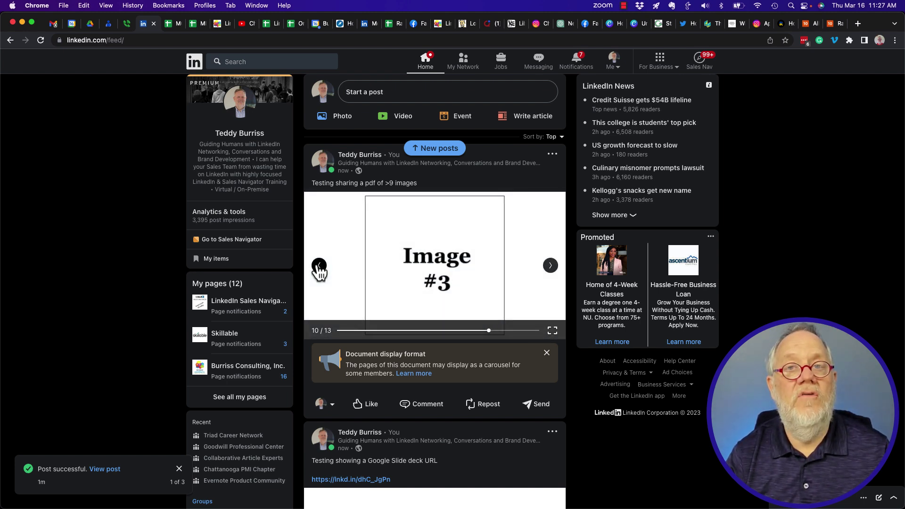
pyautogui.click(320, 266)
pyautogui.scroll(-10, 317, 268)
pyautogui.scroll(-4, 319, 272)
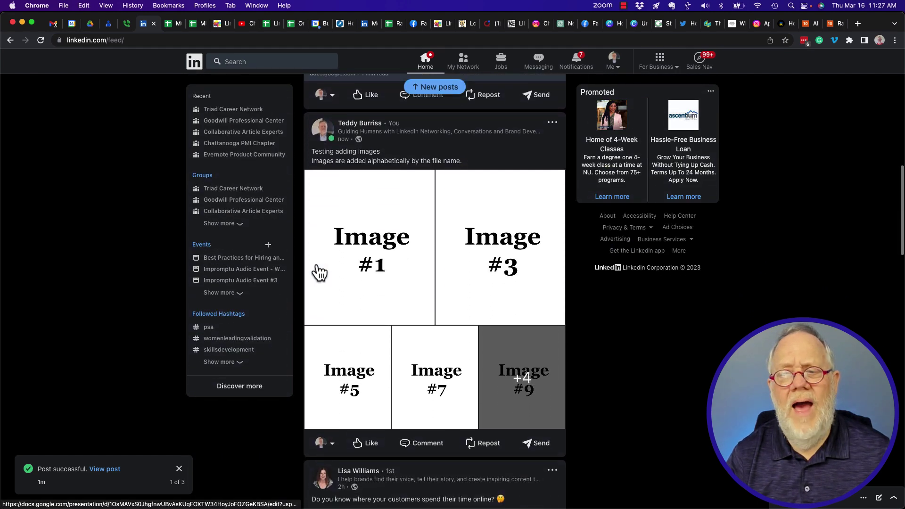
pyautogui.click(379, 248)
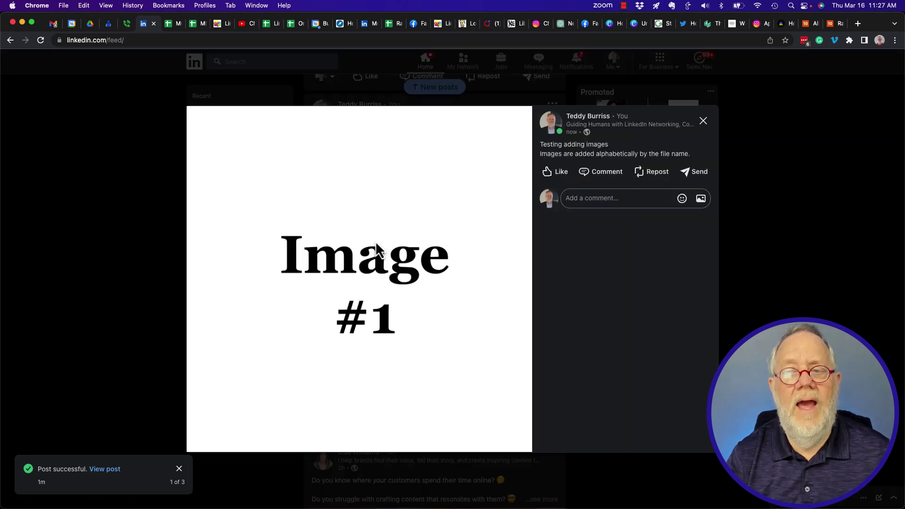
pyautogui.click(514, 279)
pyautogui.click(515, 280)
pyautogui.click(514, 279)
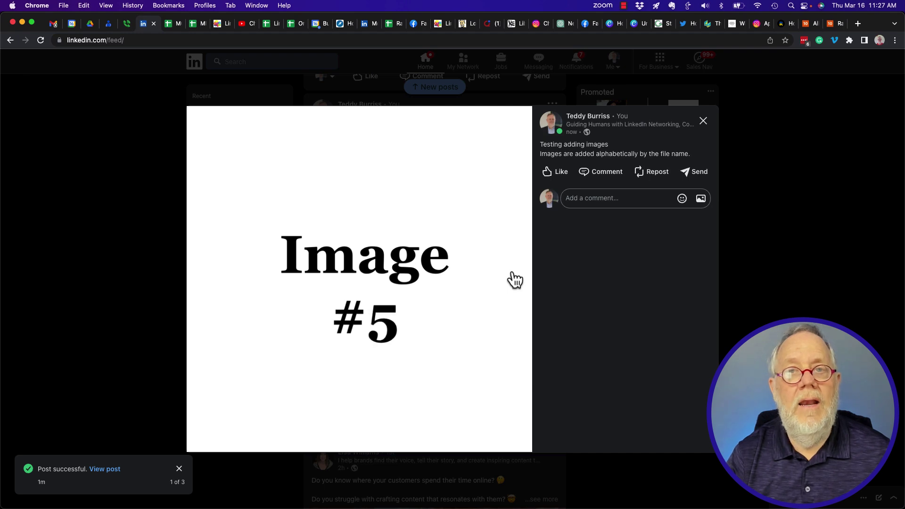
pyautogui.click(514, 280)
pyautogui.click(514, 280)
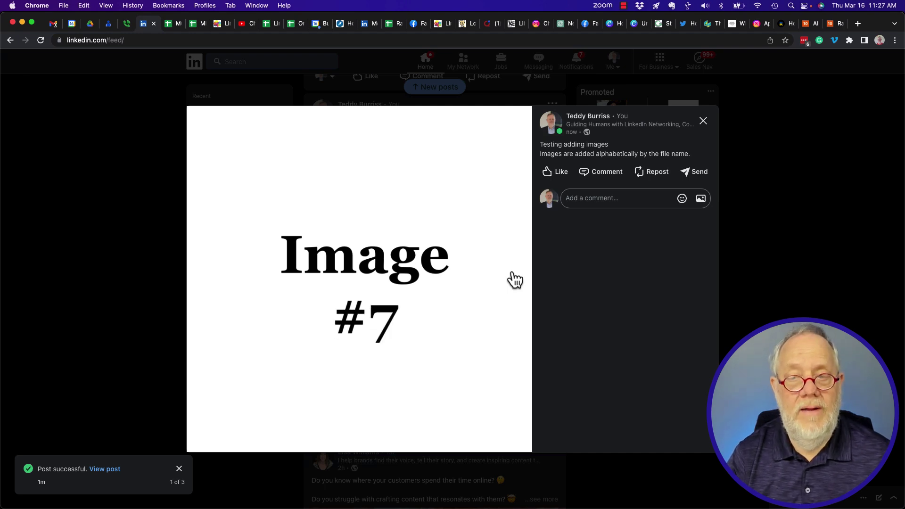
pyautogui.press('Escape')
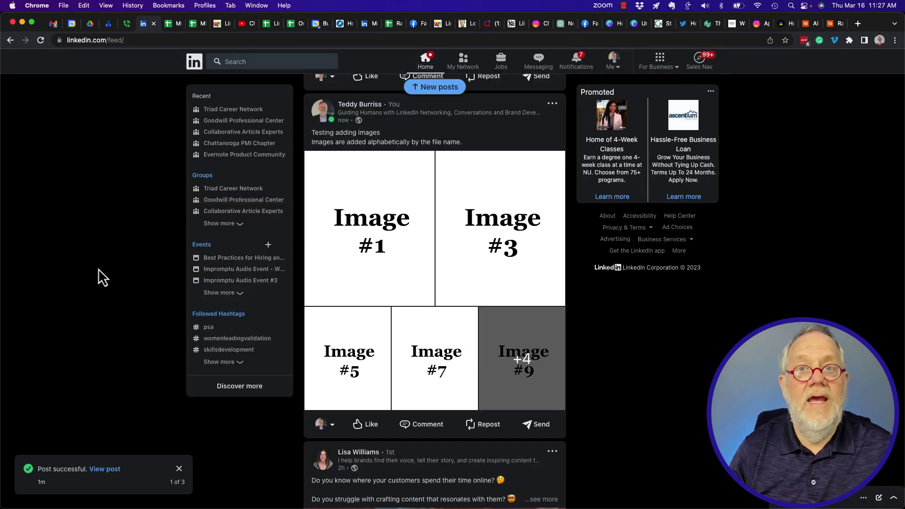